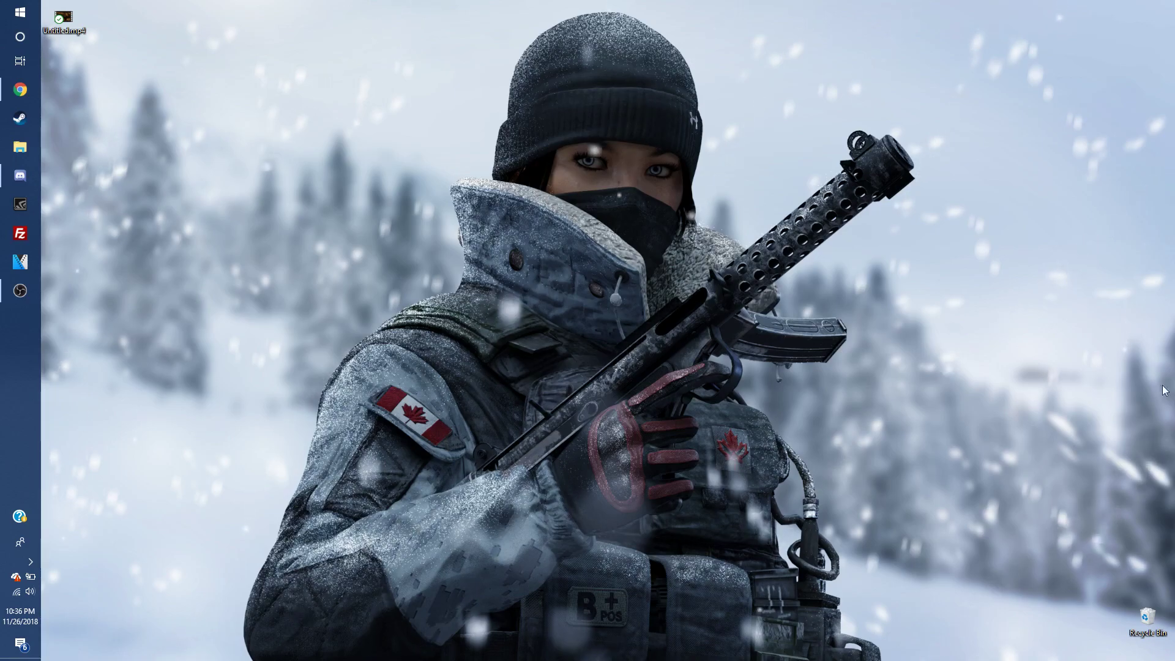
- Bring the Chrome window showing rainmeter.net up over the desktop
click(20, 90)
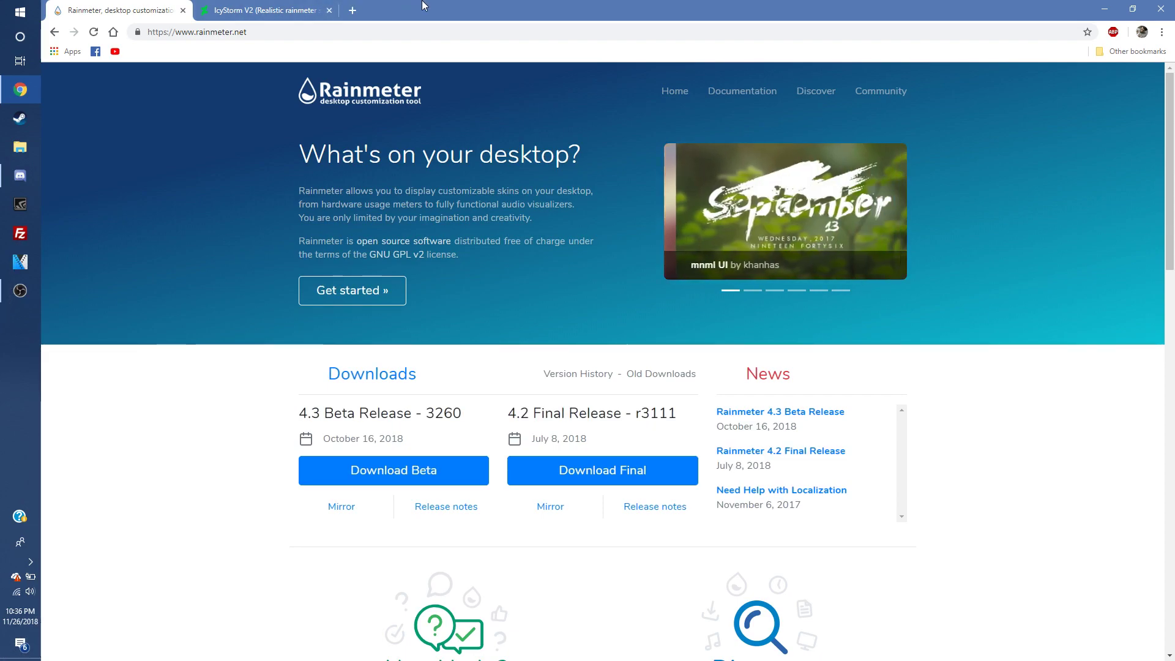
- Switch to the IcyStorm V2 (Realistic rainmeter snow) DeviantArt tab
click(263, 10)
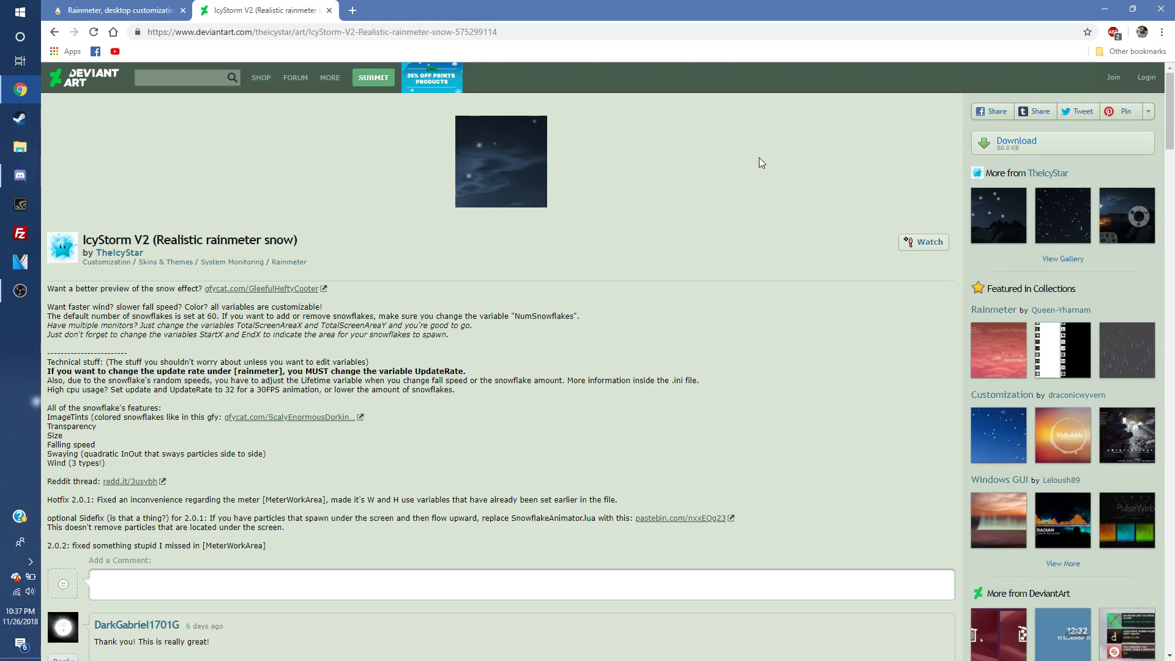
- Minimize Chrome to reveal the snowy desktop wallpaper
click(1104, 7)
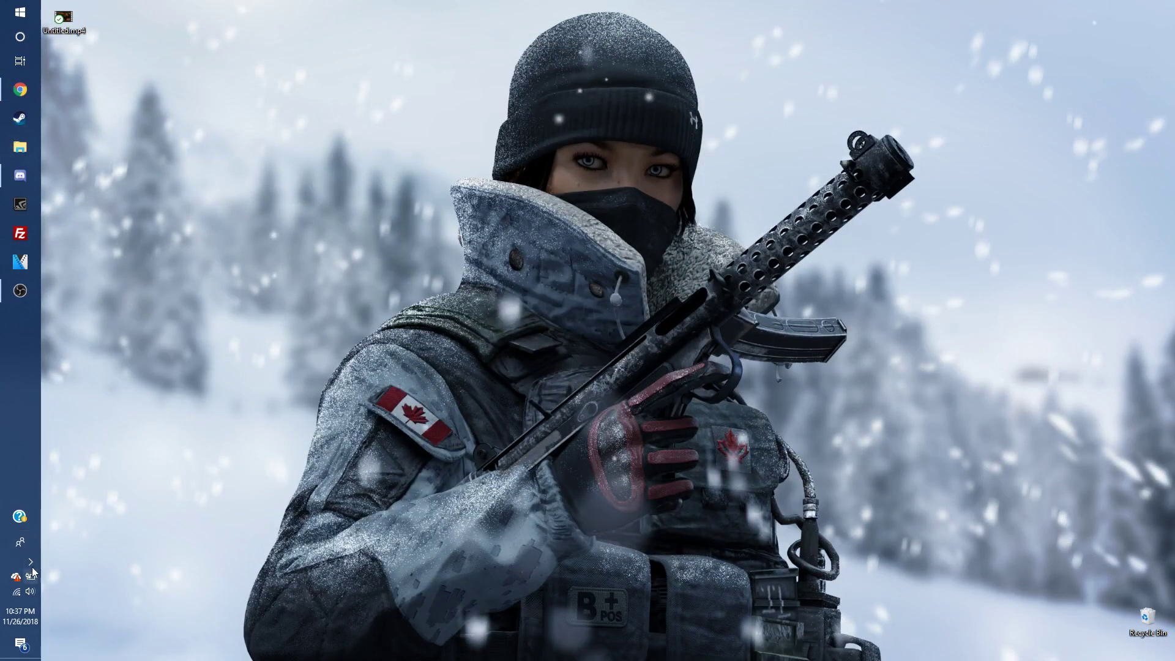
- Open the Rainmeter skin manager from the hidden tray icons and move it up-left
click(32, 560)
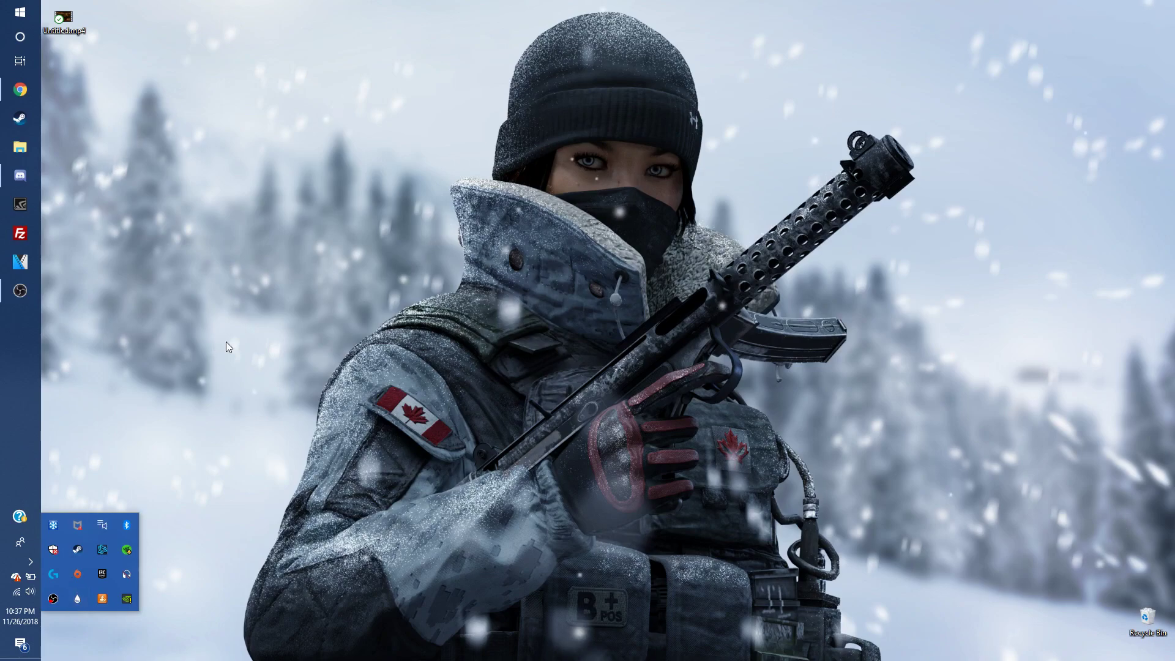
click(72, 593)
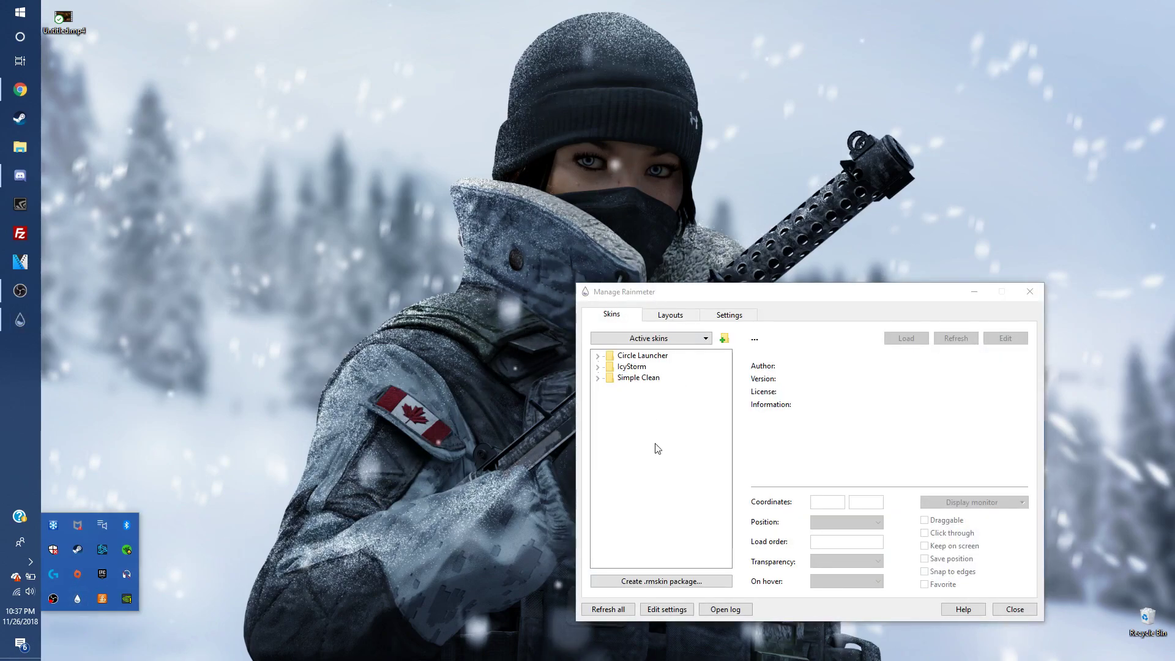
drag(708, 291, 520, 75)
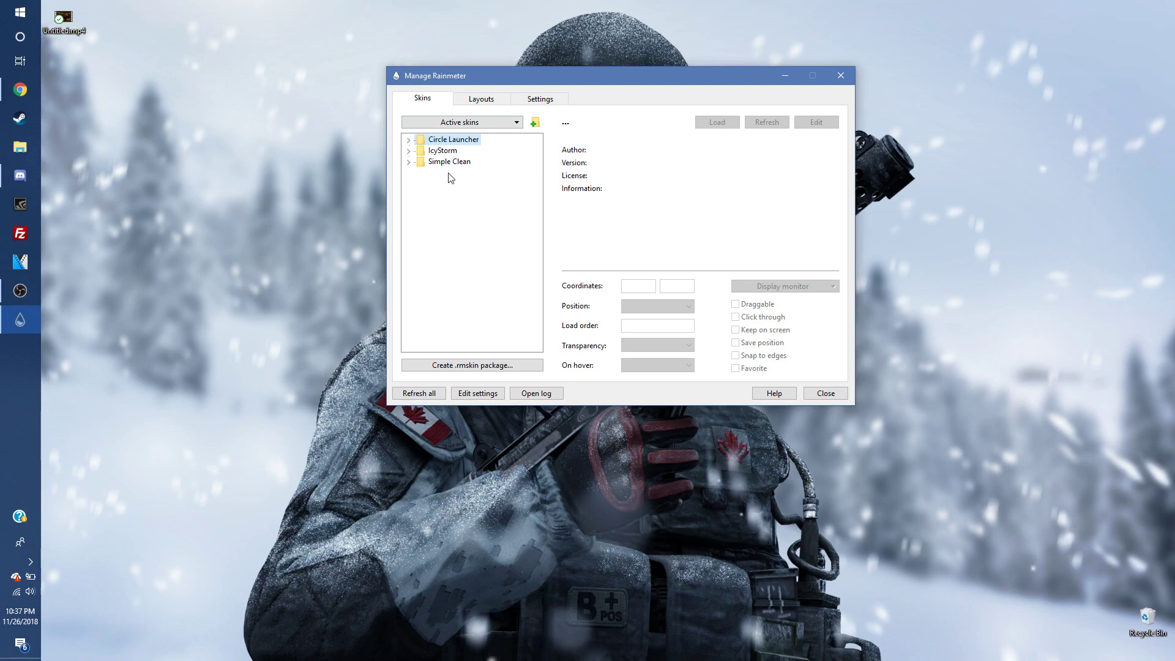
- Select IcyStorm, then bring up the Circle Launcher folder's context menu
click(444, 152)
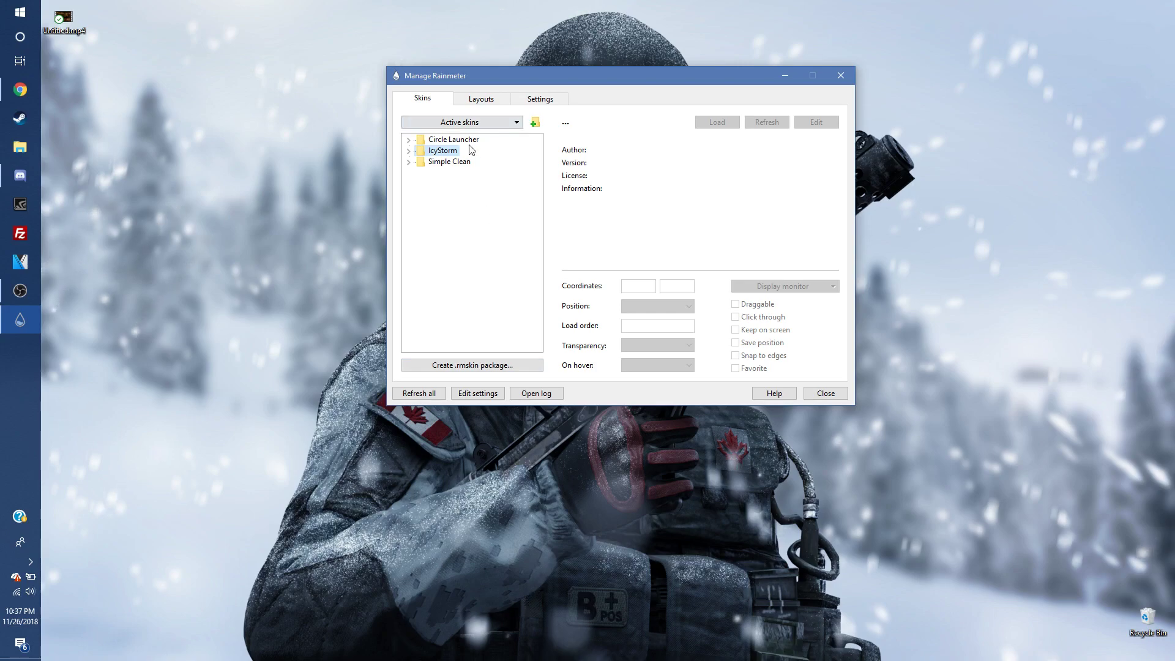
click(462, 140)
right_click(463, 142)
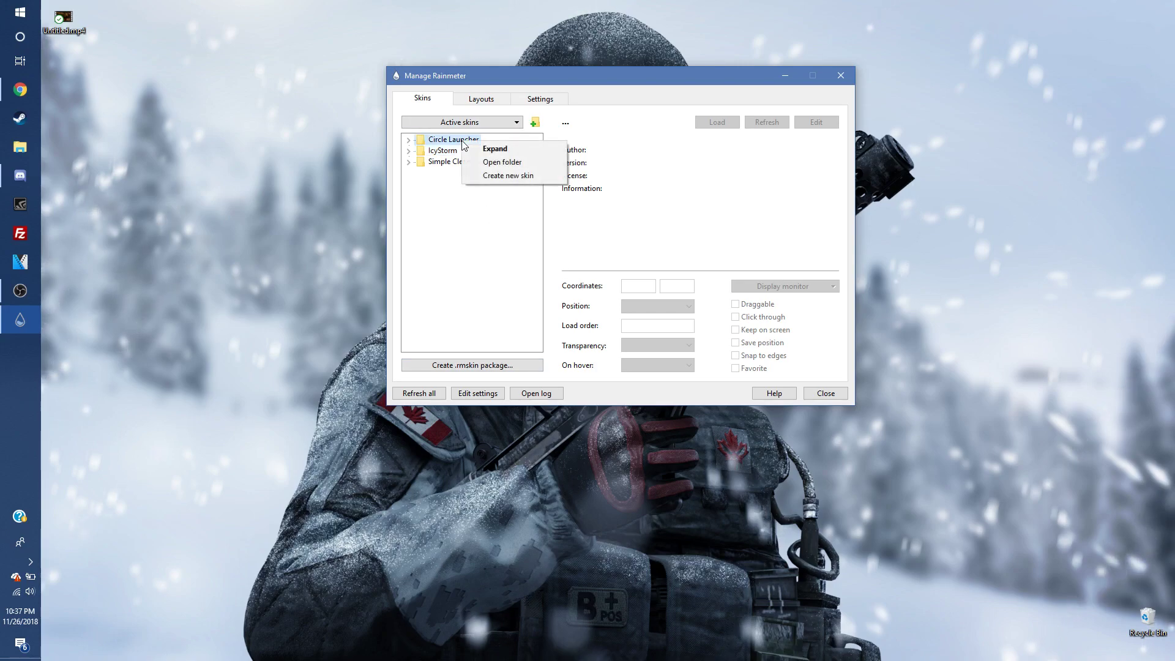
click(506, 164)
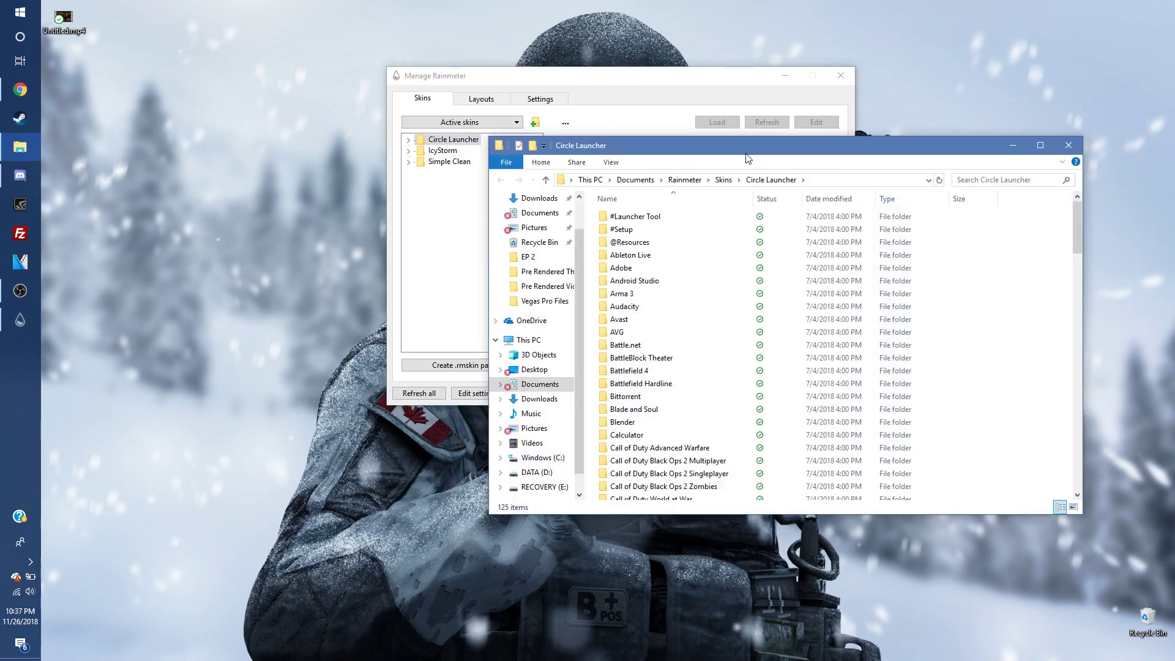
drag(704, 148, 706, 78)
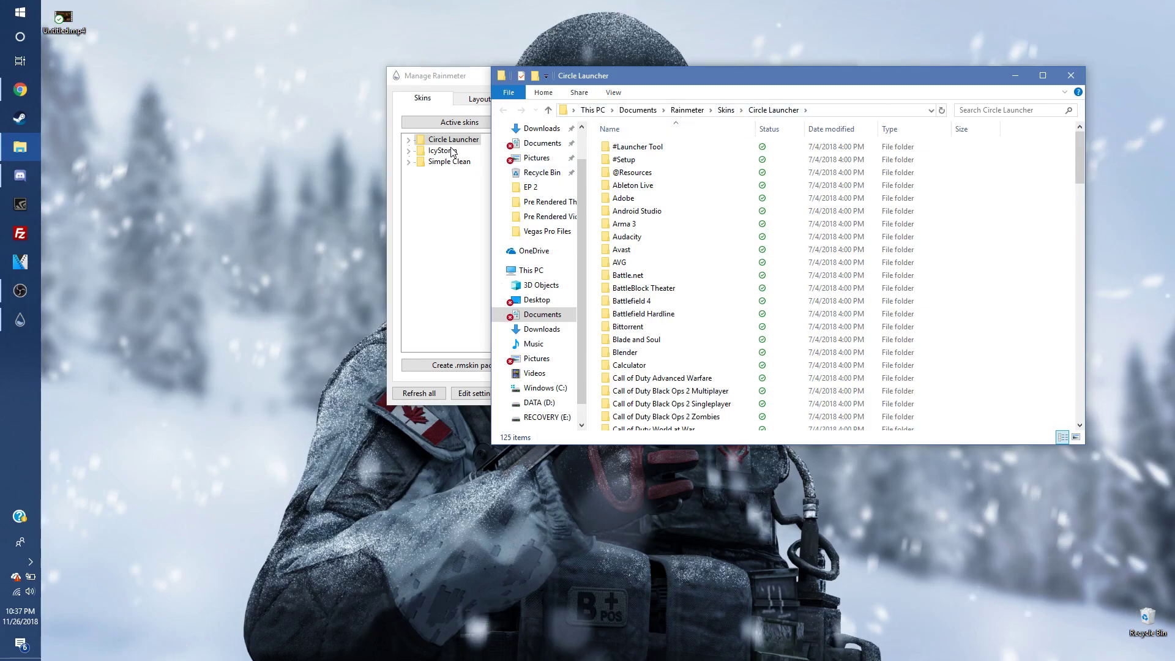
click(725, 110)
click(700, 384)
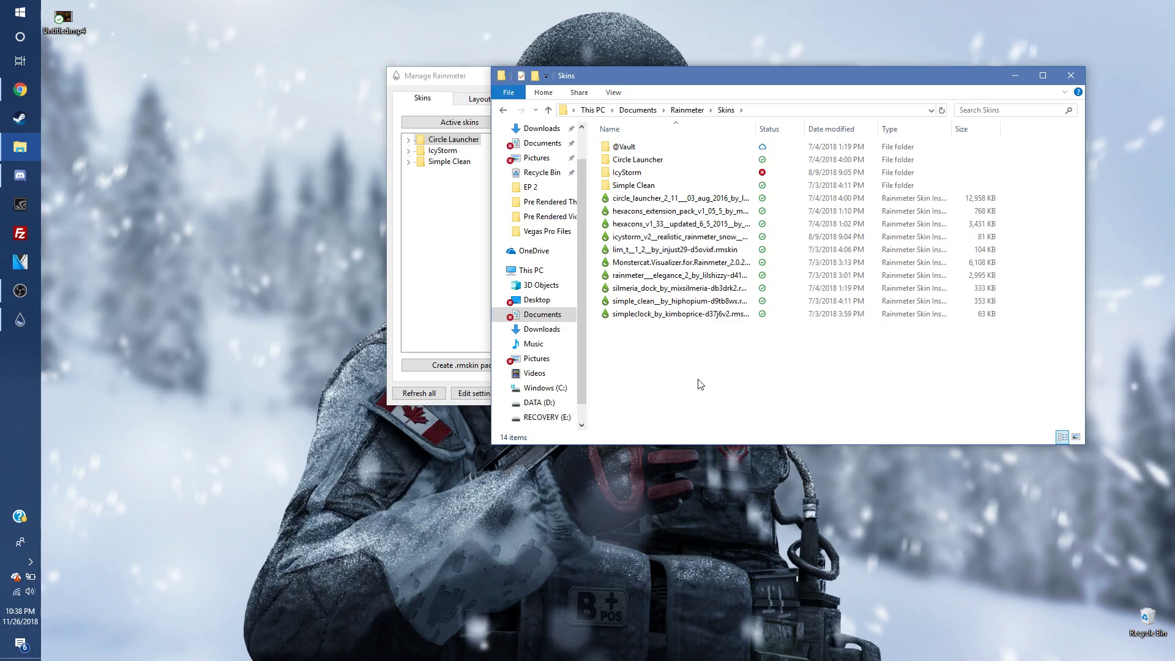
click(679, 211)
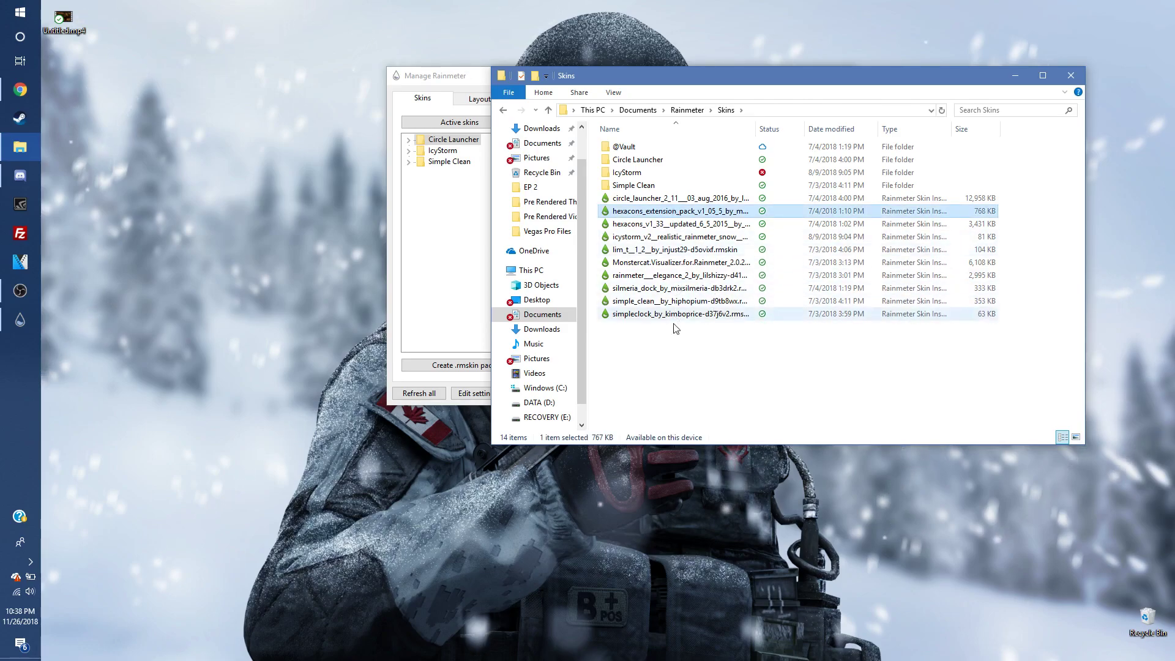
drag(654, 369, 795, 386)
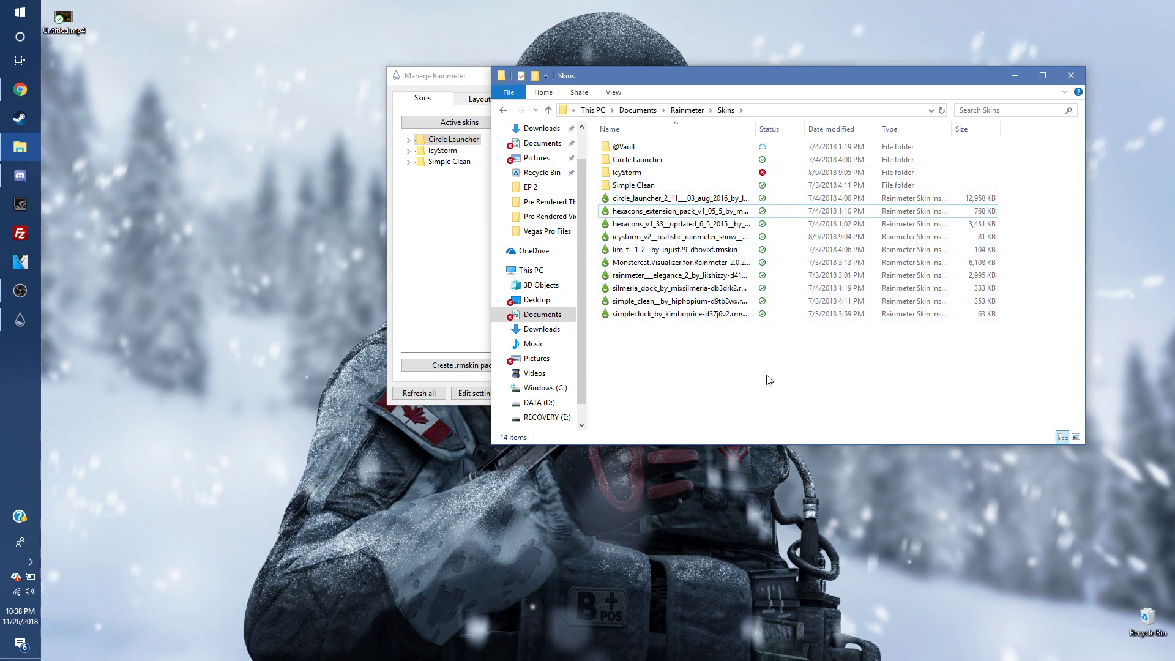
click(650, 264)
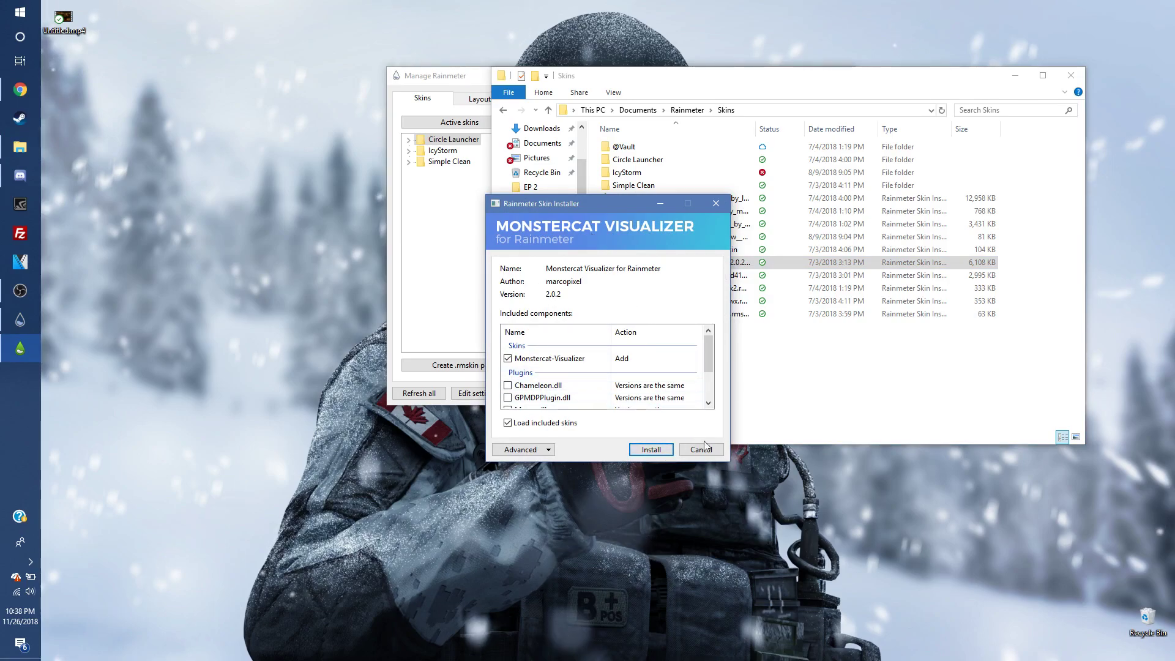
click(701, 450)
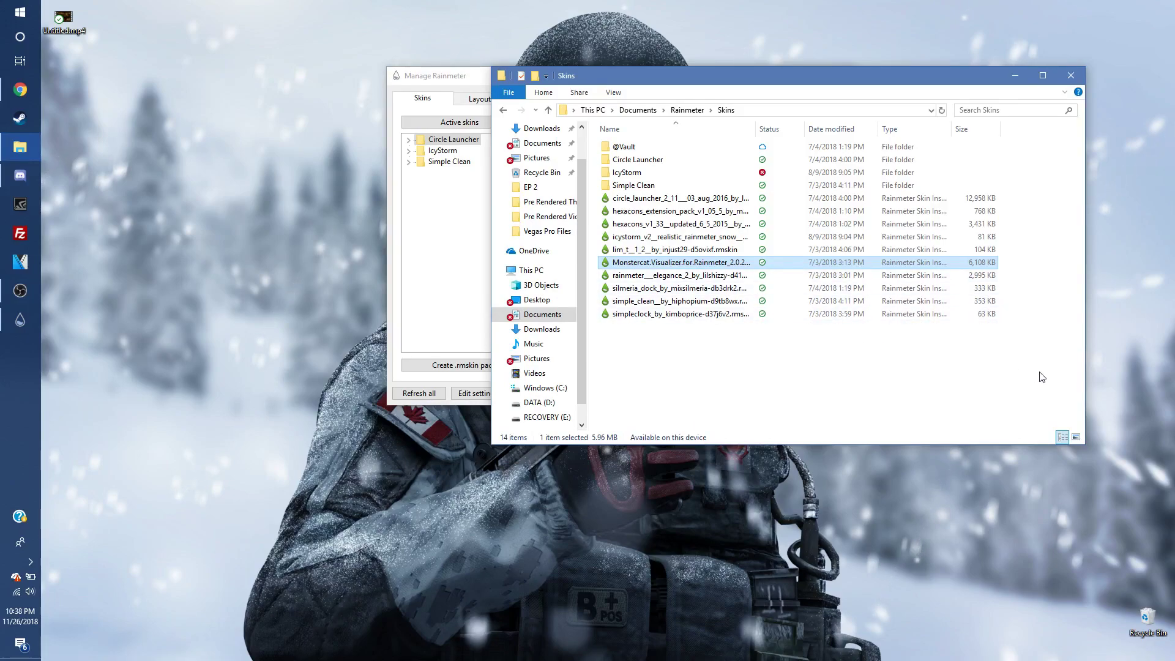
click(684, 388)
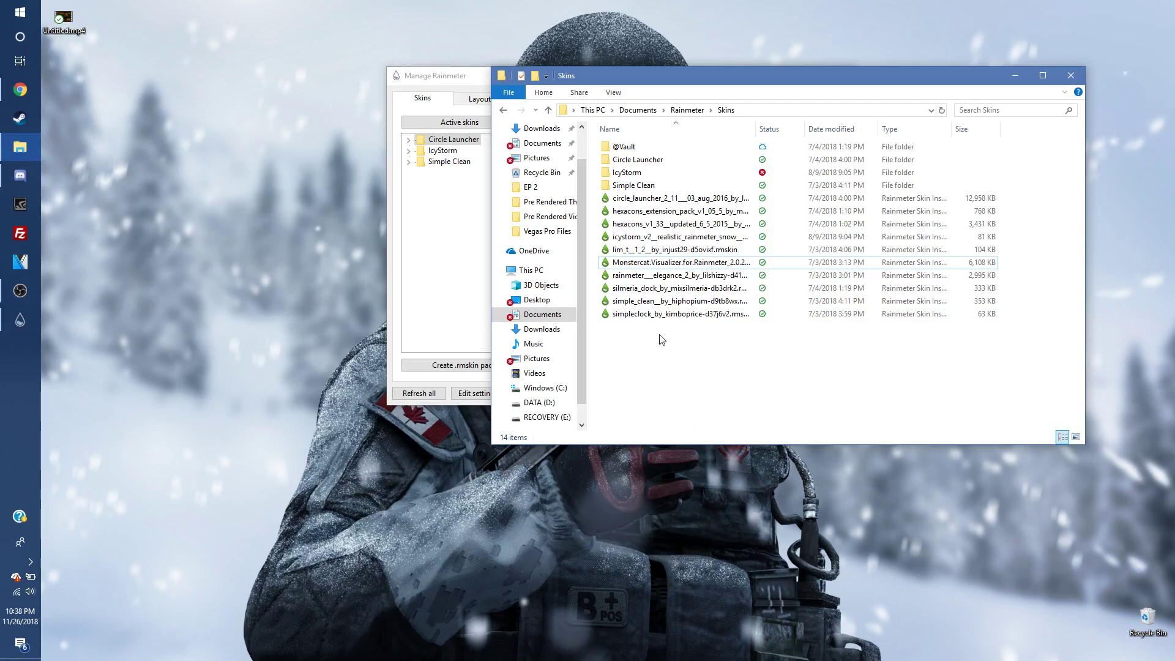
click(1070, 75)
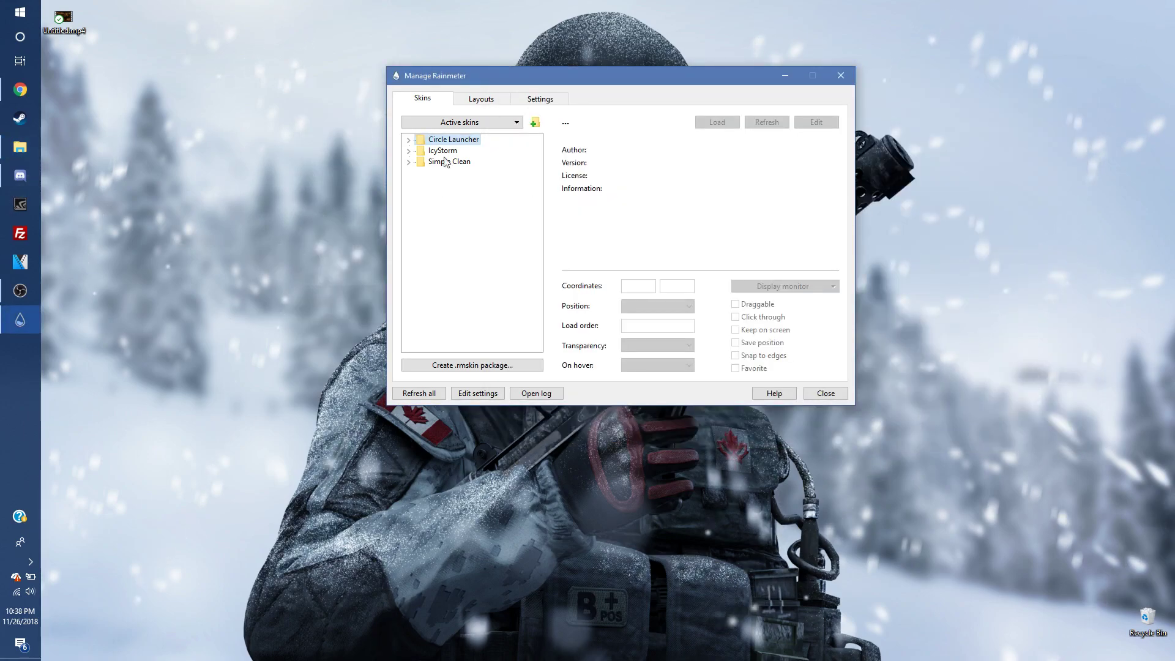
- Expand IcyStorm > SnowV2 and open Snow.ini in Notepad with Edit
click(409, 150)
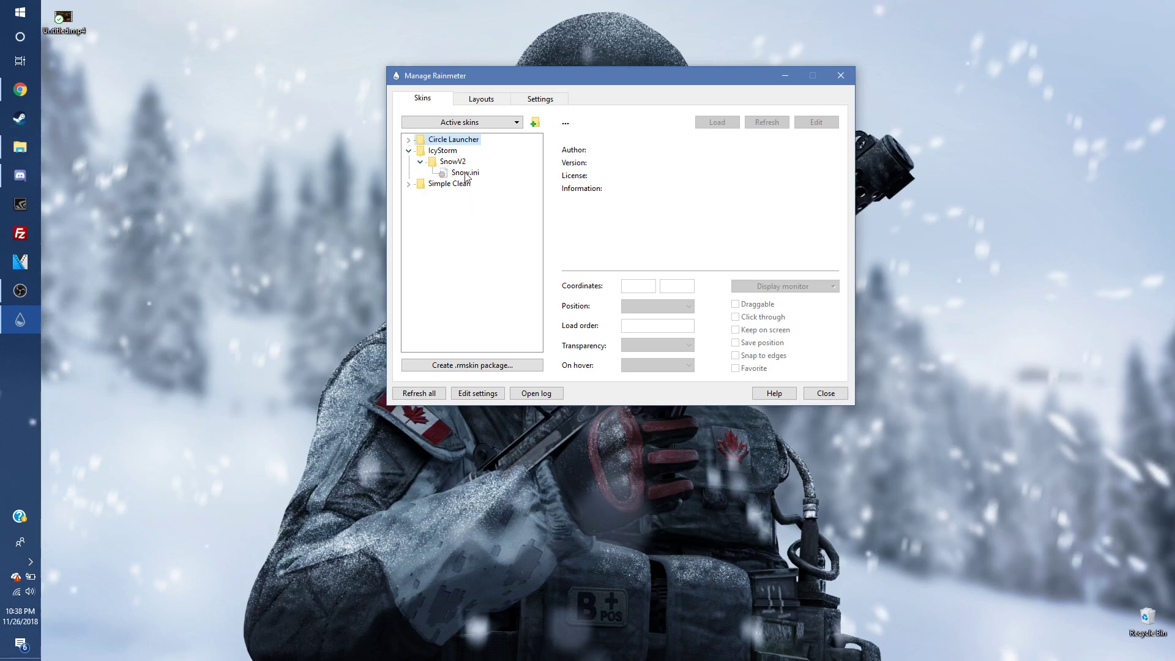
click(465, 174)
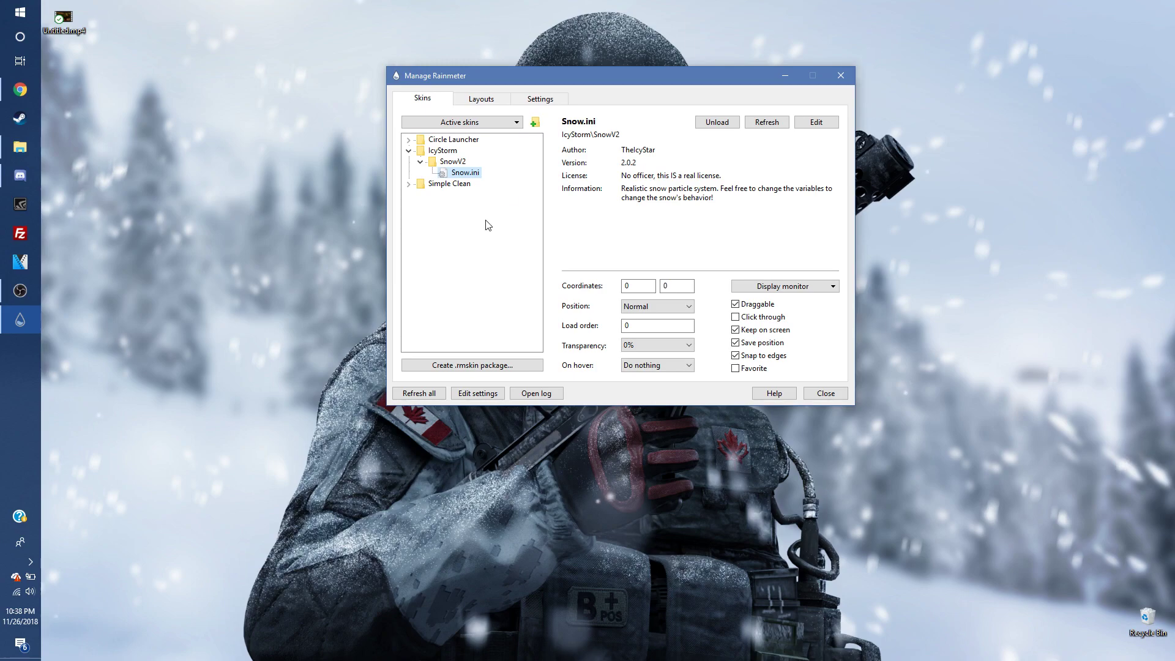
right_click(450, 177)
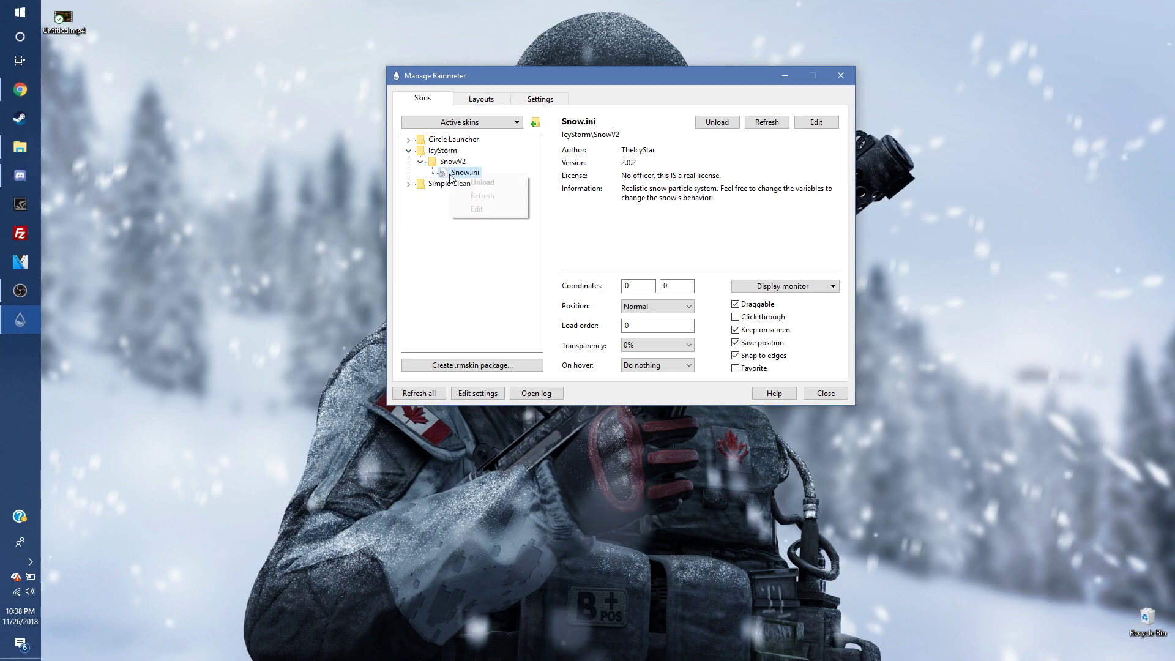
click(489, 210)
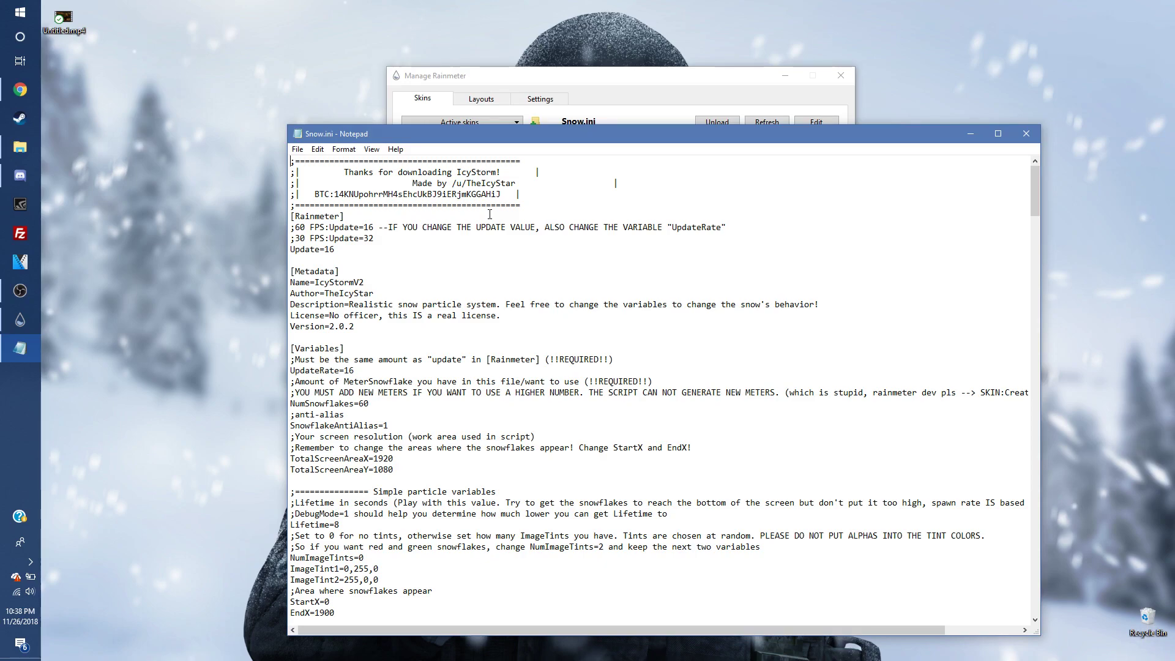
- Move Notepad up-left and scroll through Snow.ini's variables
drag(615, 135, 562, 60)
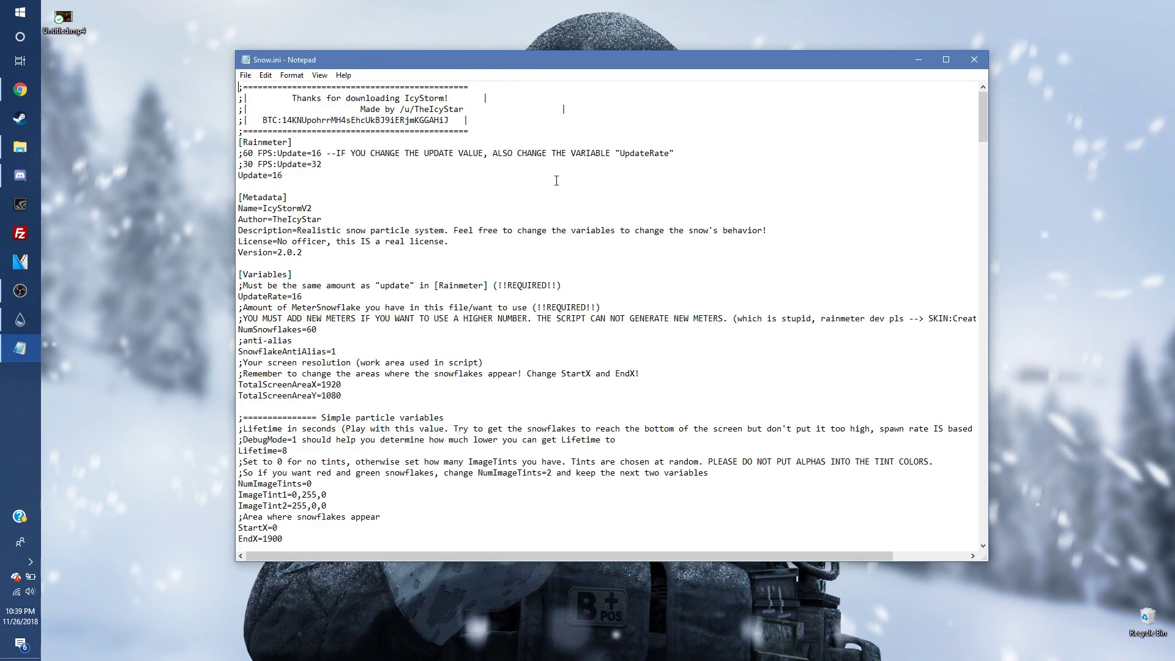
scroll(539, 178, down, 3)
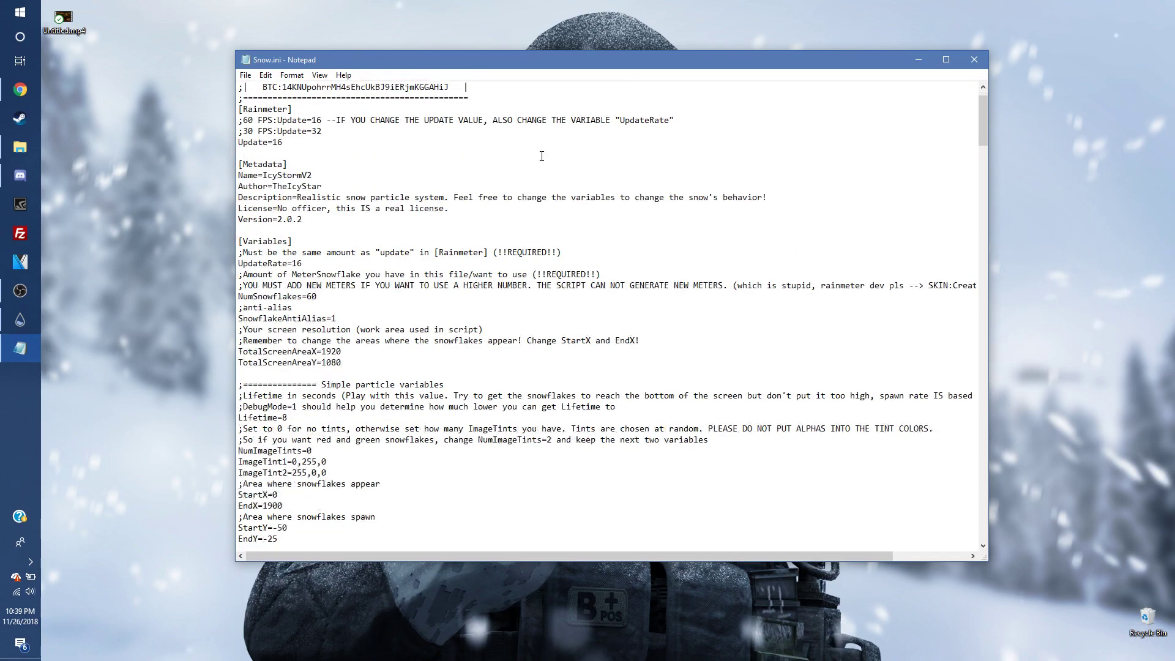
scroll(273, 176, up, 3)
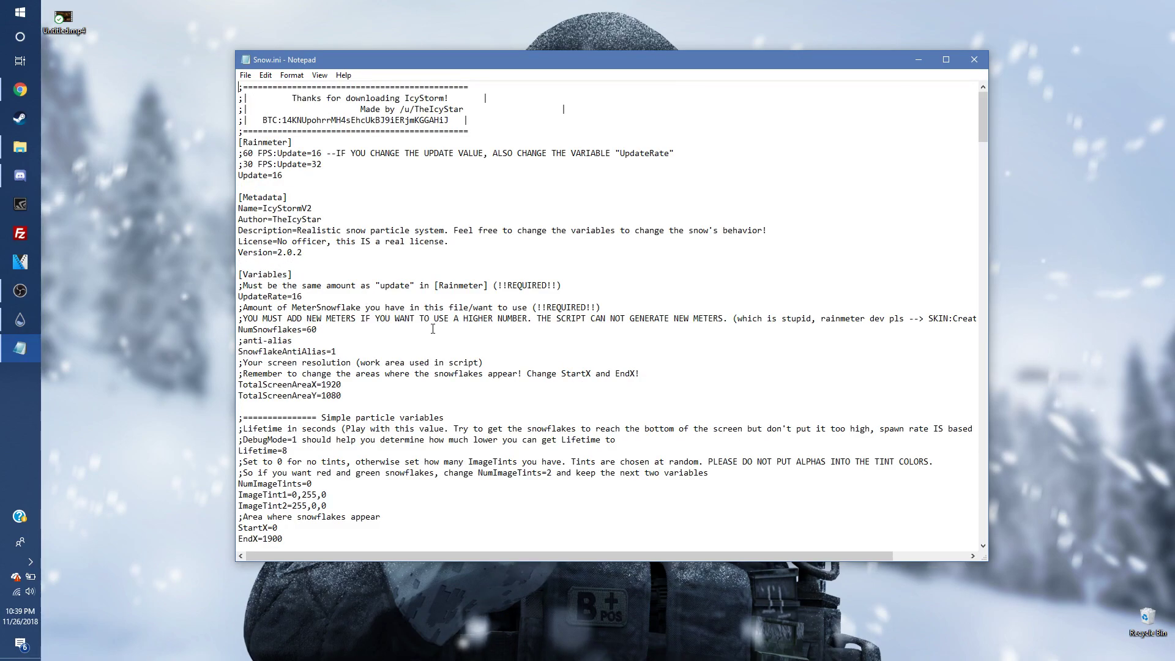
scroll(421, 342, down, 1)
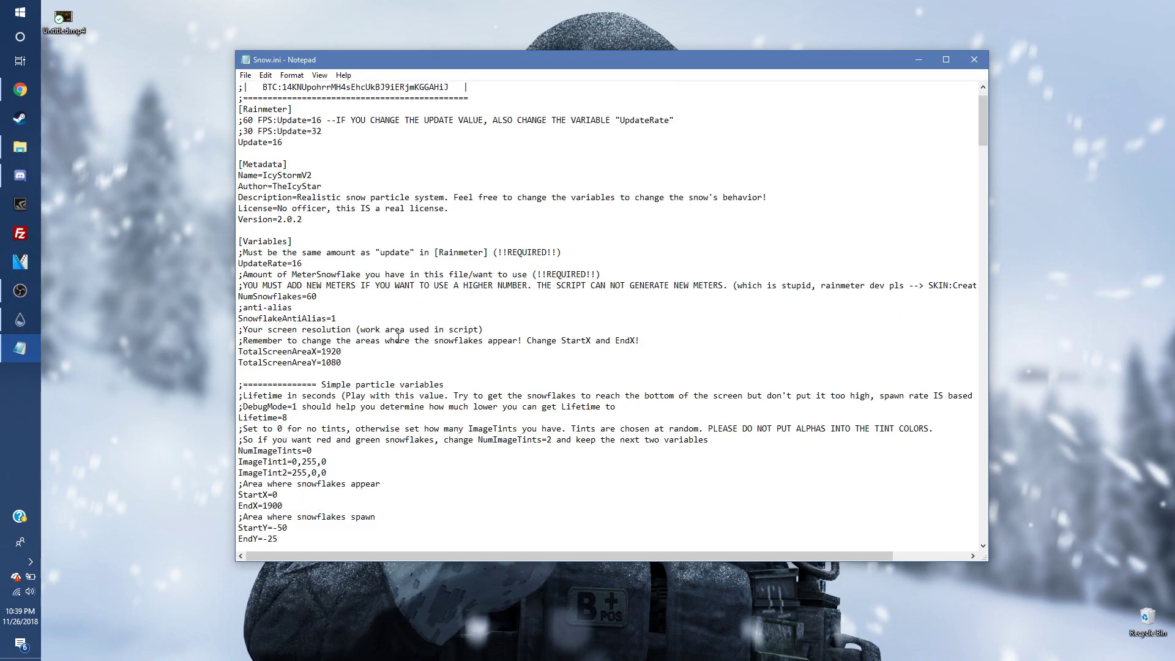
scroll(368, 343, down, 1)
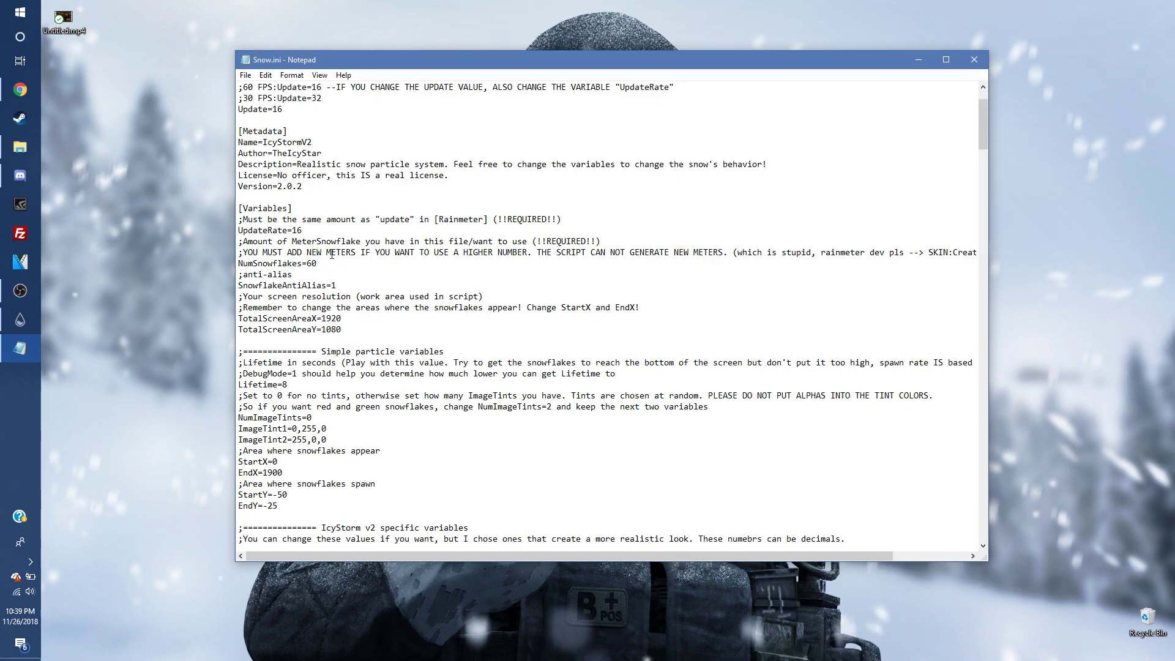
scroll(367, 278, down, 1)
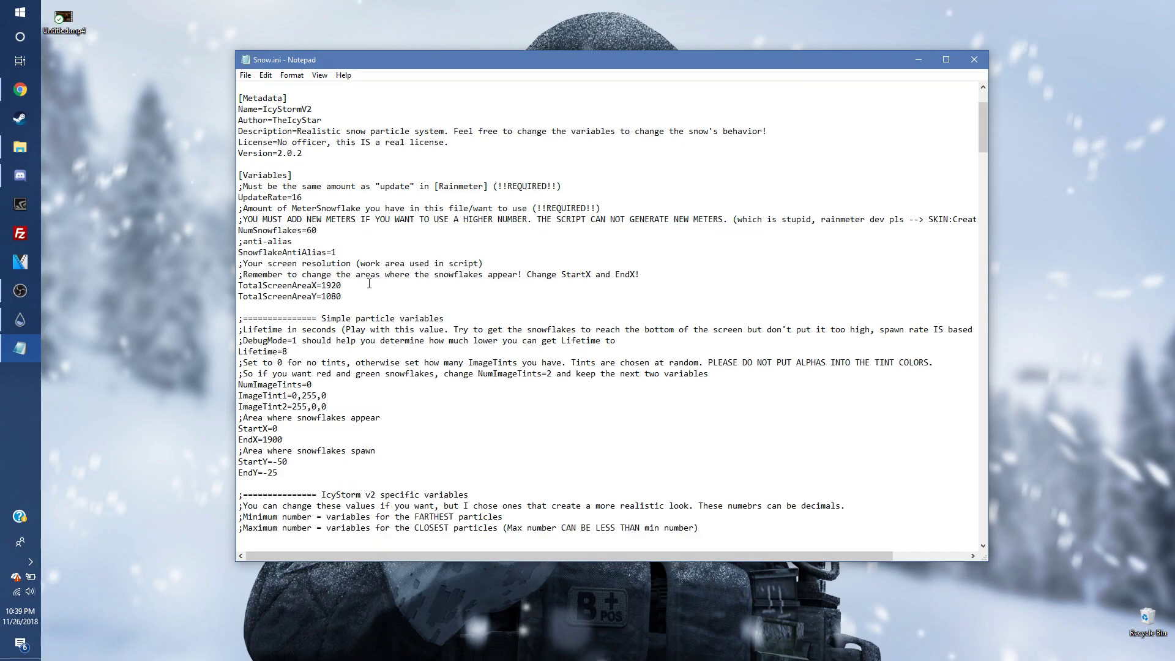
scroll(347, 328, down, 1)
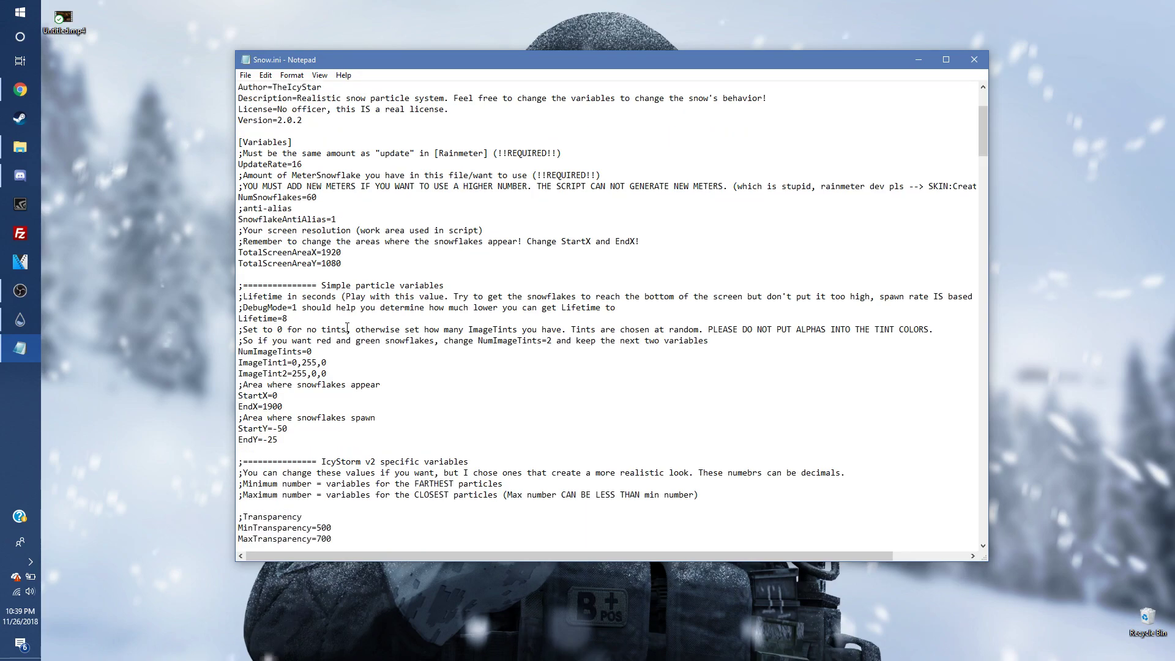
scroll(352, 310, down, 2)
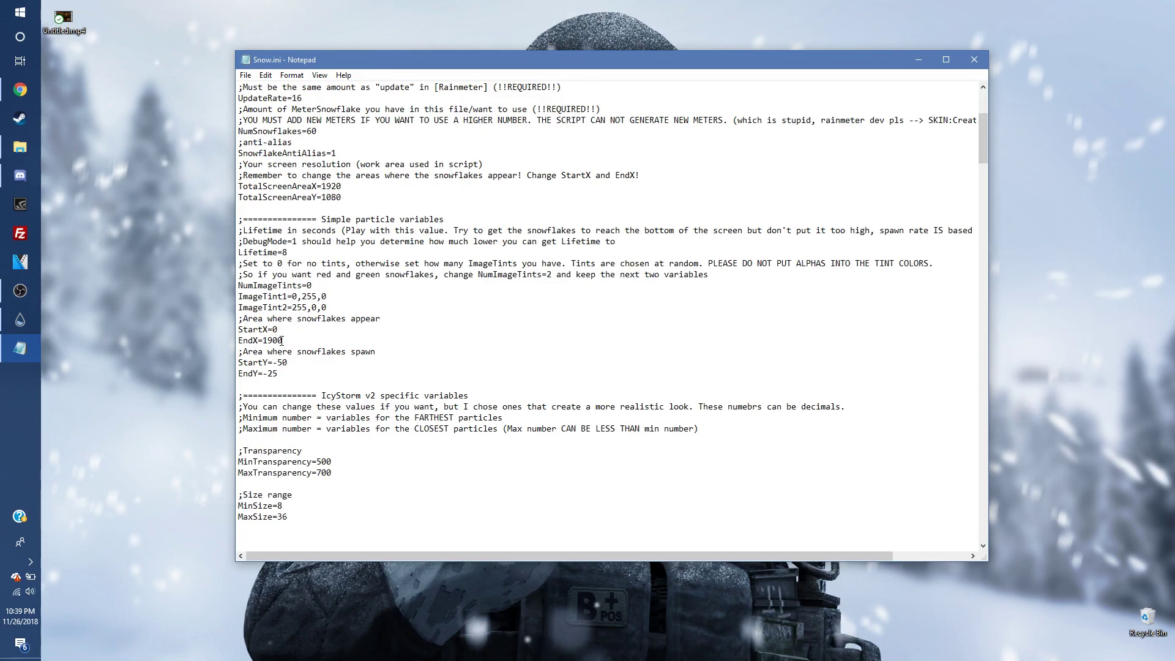
scroll(352, 372, down, 3)
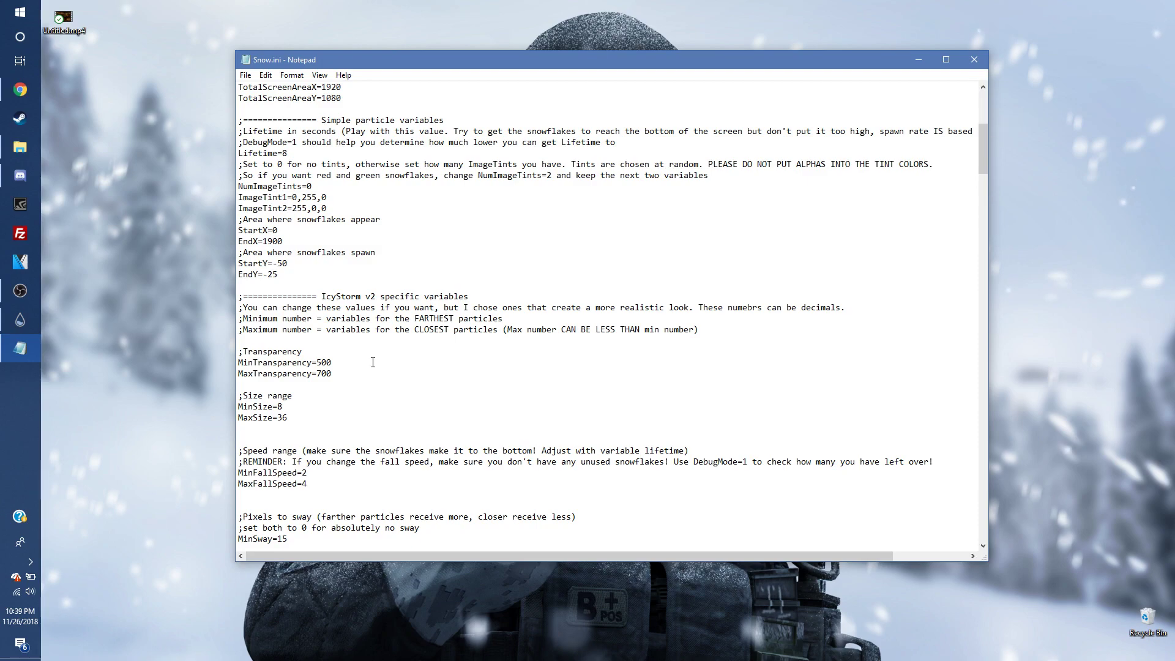
scroll(361, 360, down, 1)
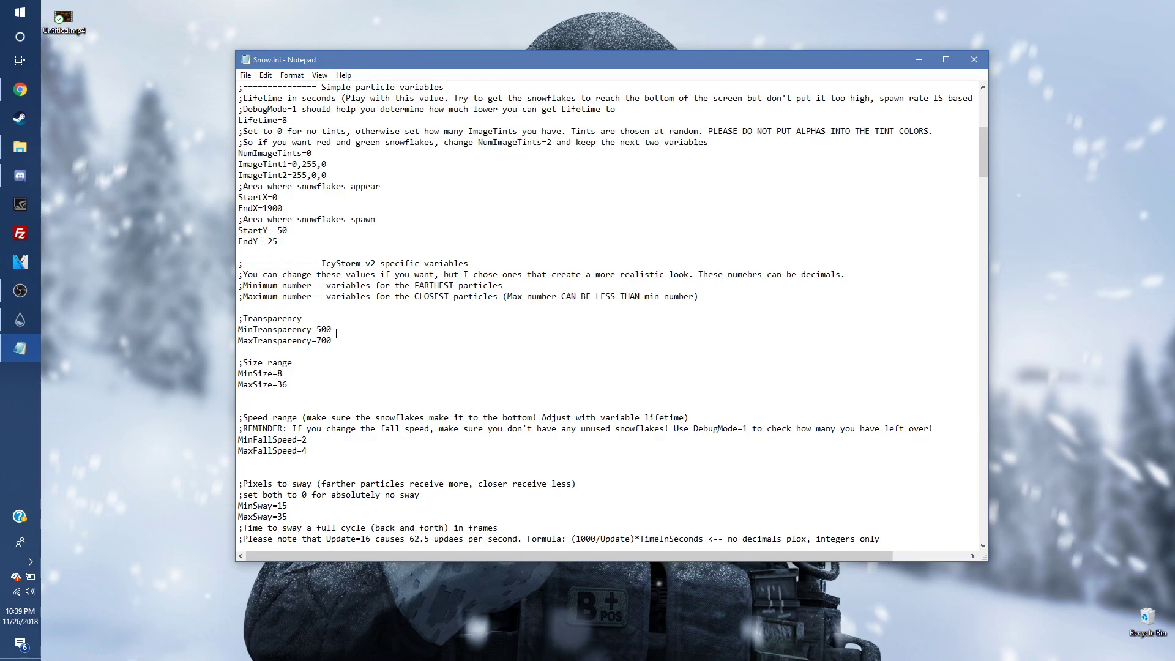
- Review MaxTransparency=700, MaxSize=36, MinFallSpeed=2 and MinSway=15 in Snow.ini
click(333, 341)
scroll(397, 366, down, 1)
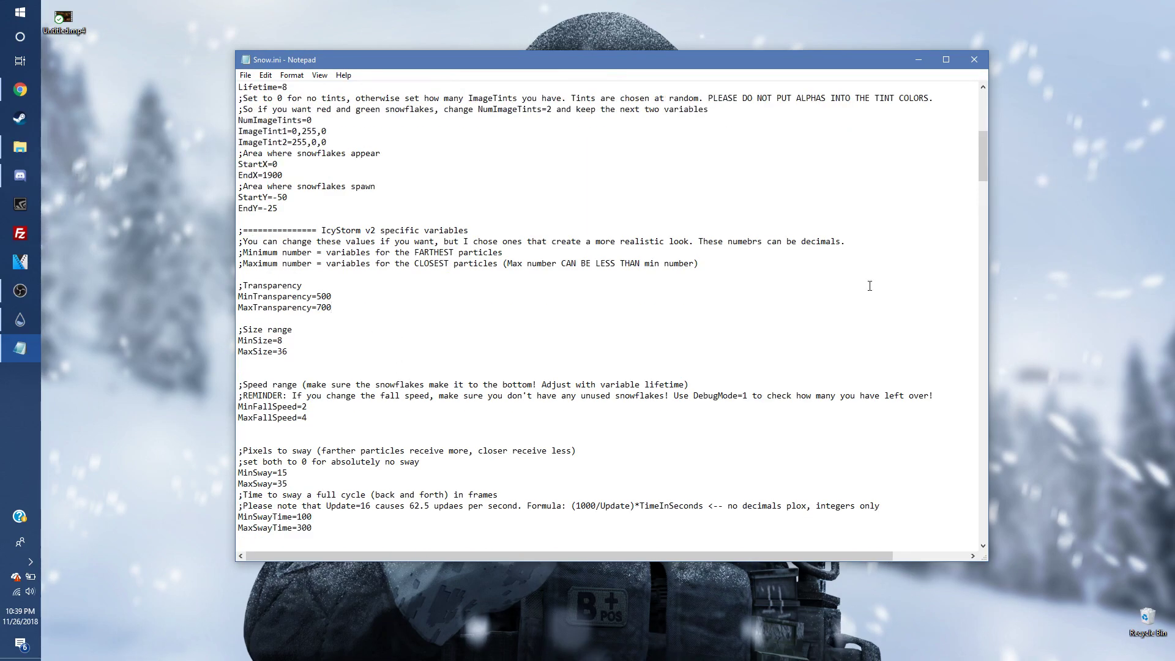
scroll(487, 339, down, 1)
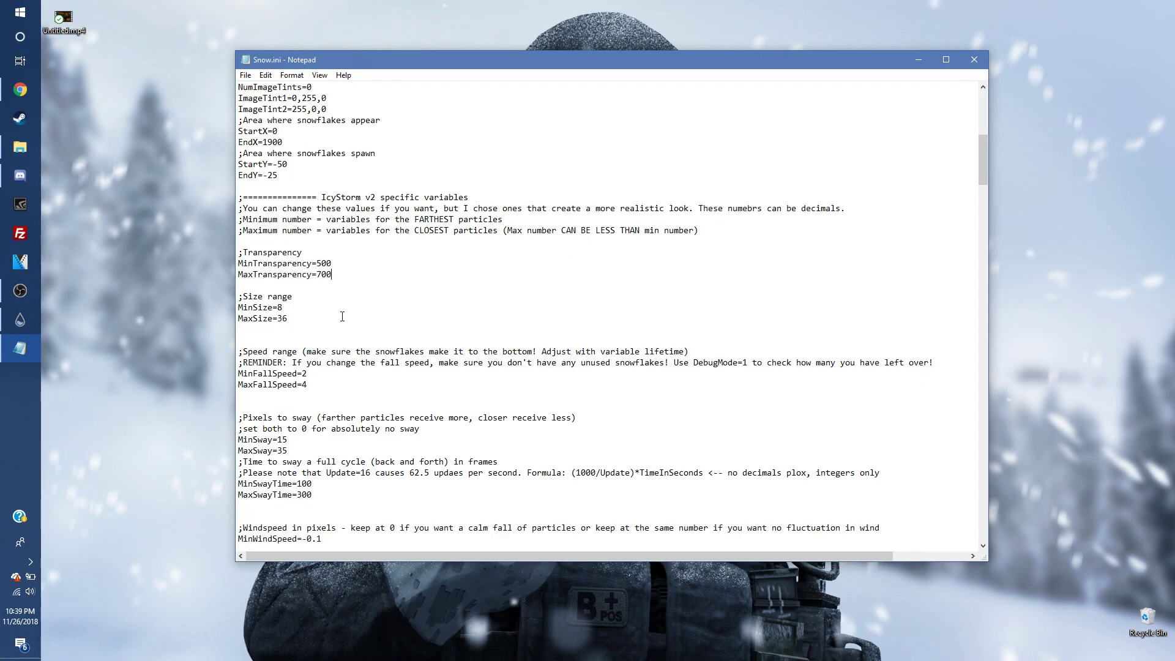
click(292, 319)
scroll(349, 338, down, 1)
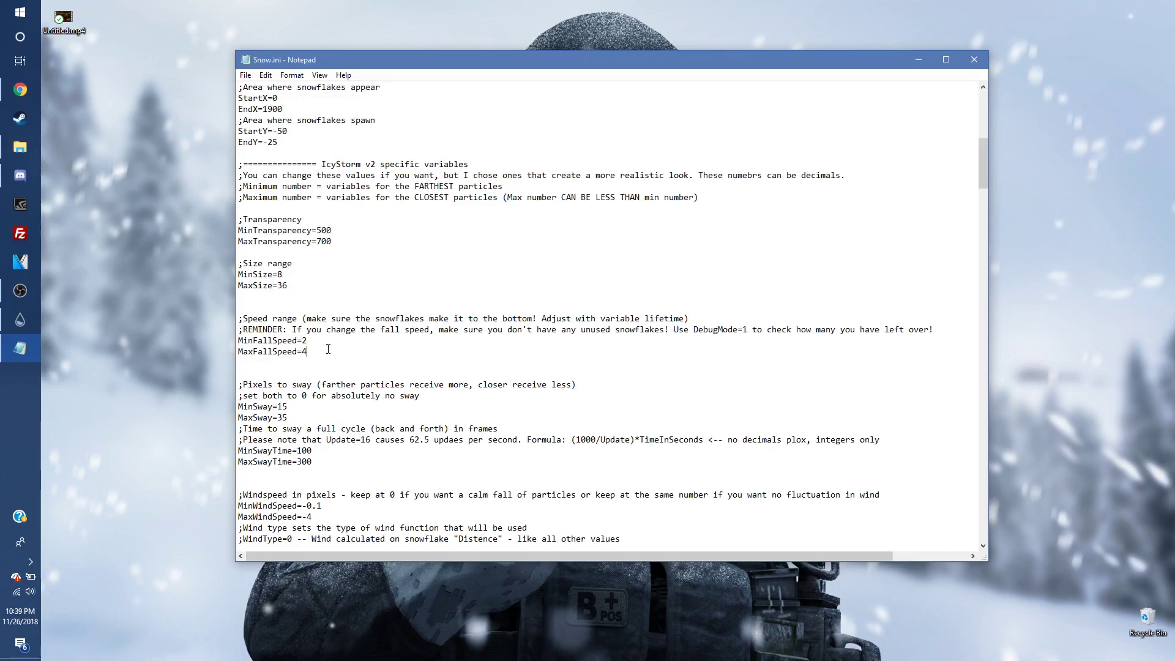
click(324, 343)
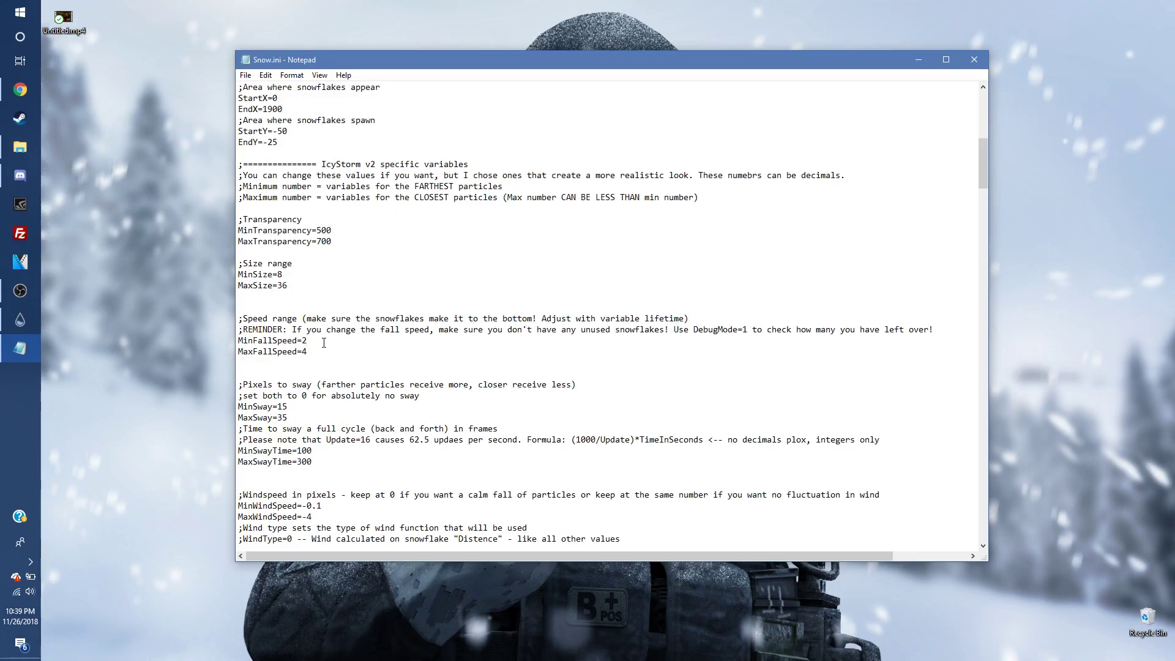
scroll(300, 349, down, 1)
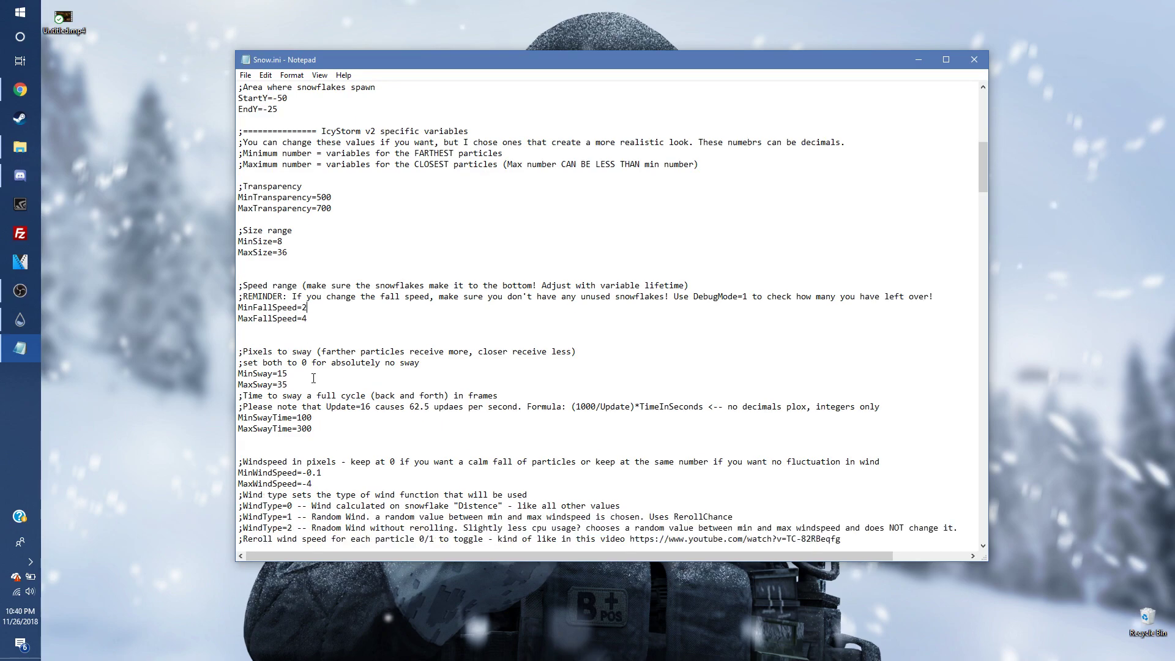
click(312, 371)
scroll(312, 371, down, 2)
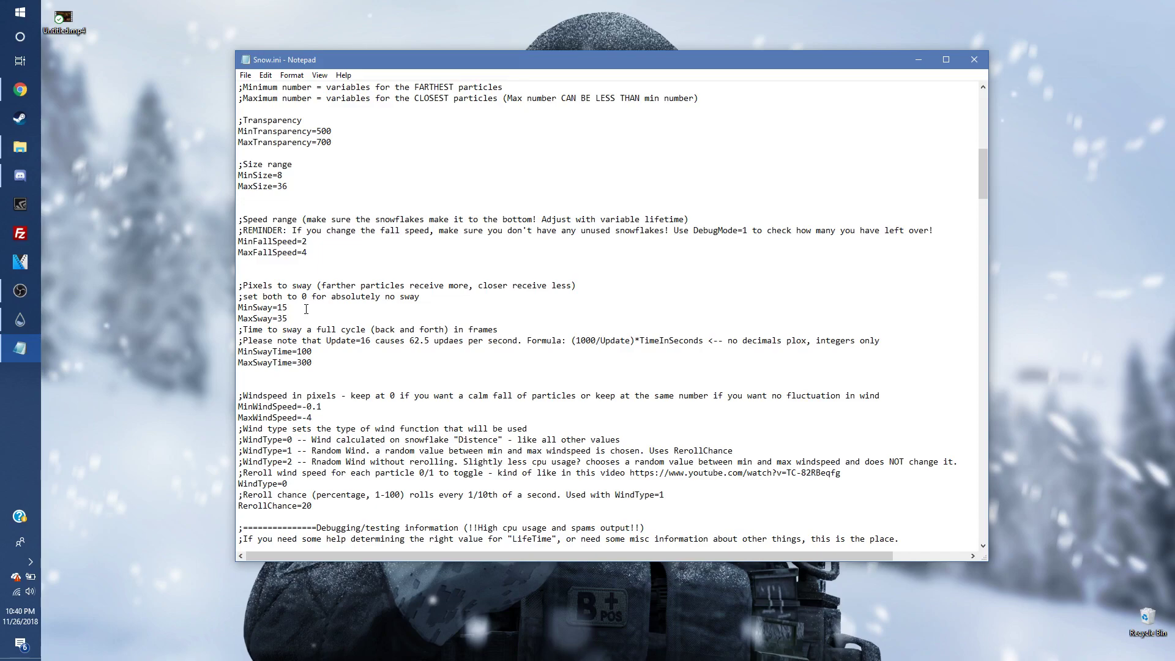
scroll(344, 307, down, 1)
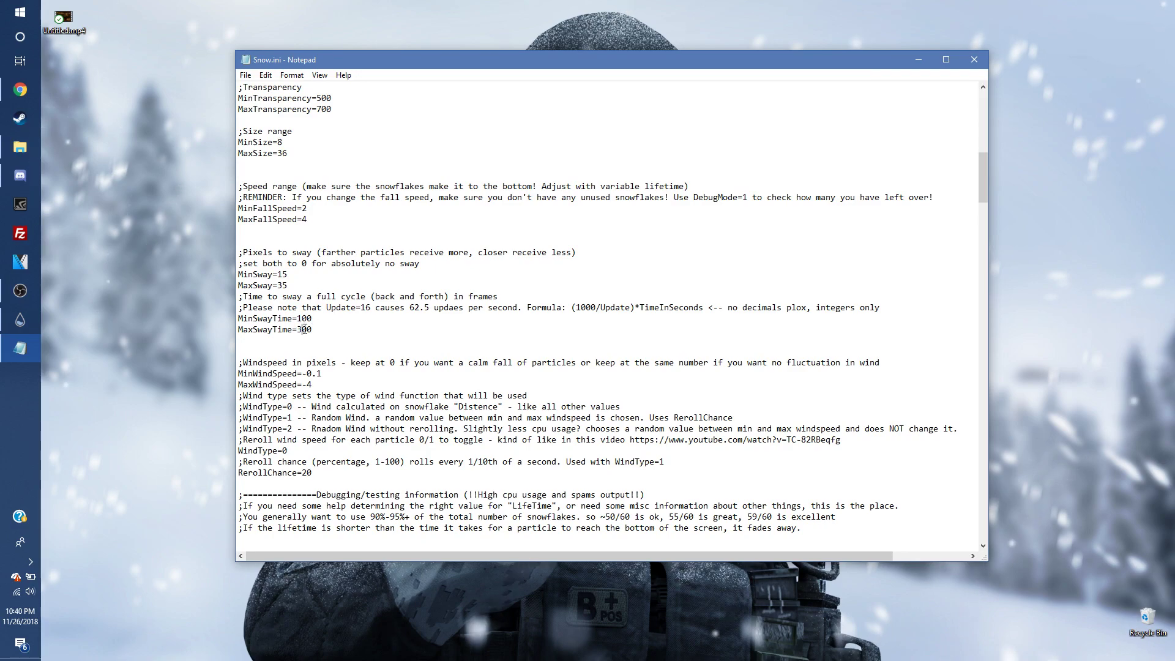
scroll(367, 330, down, 2)
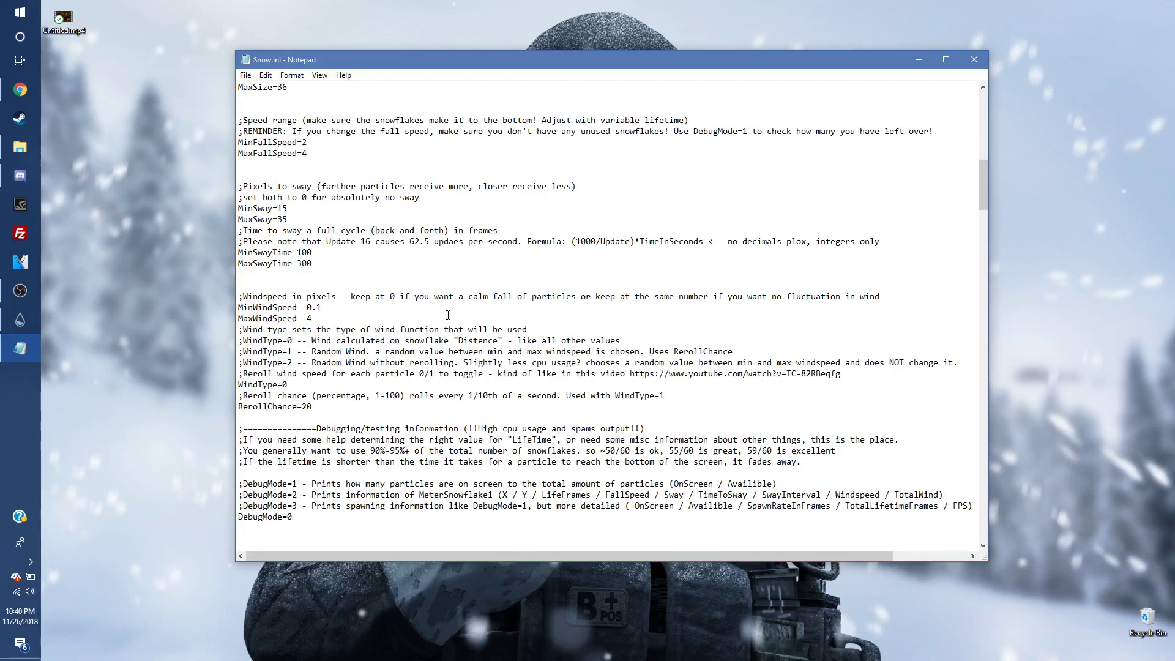
- Change MinWindSpeed to -0.1 by adding a minus sign
click(339, 317)
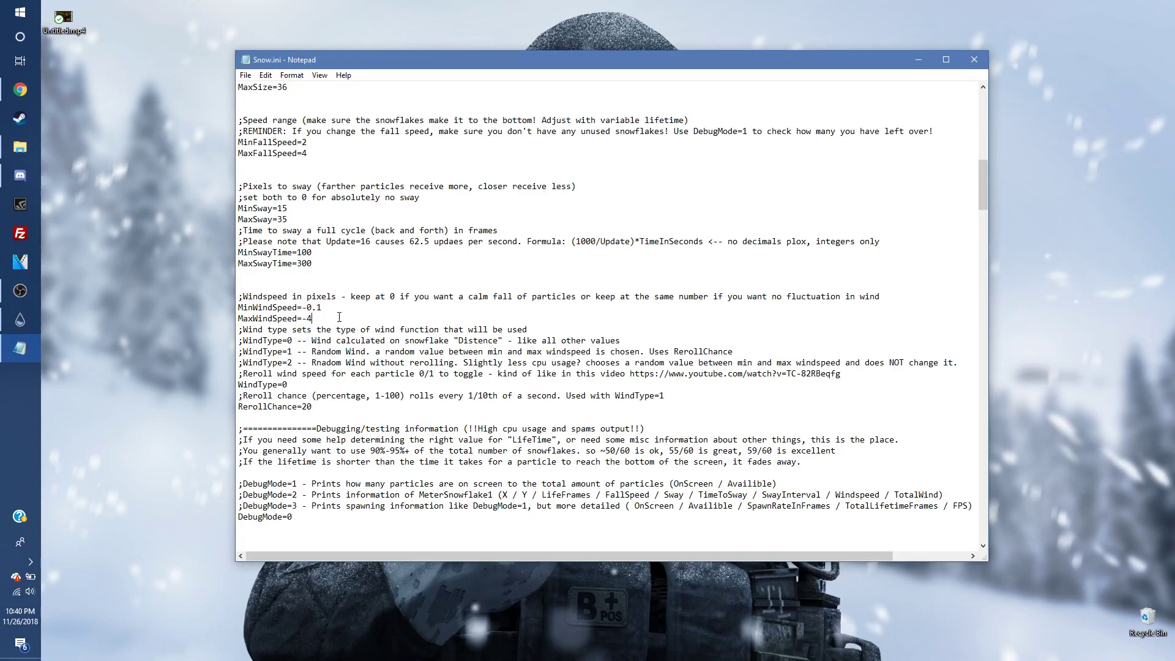
double_click(304, 307)
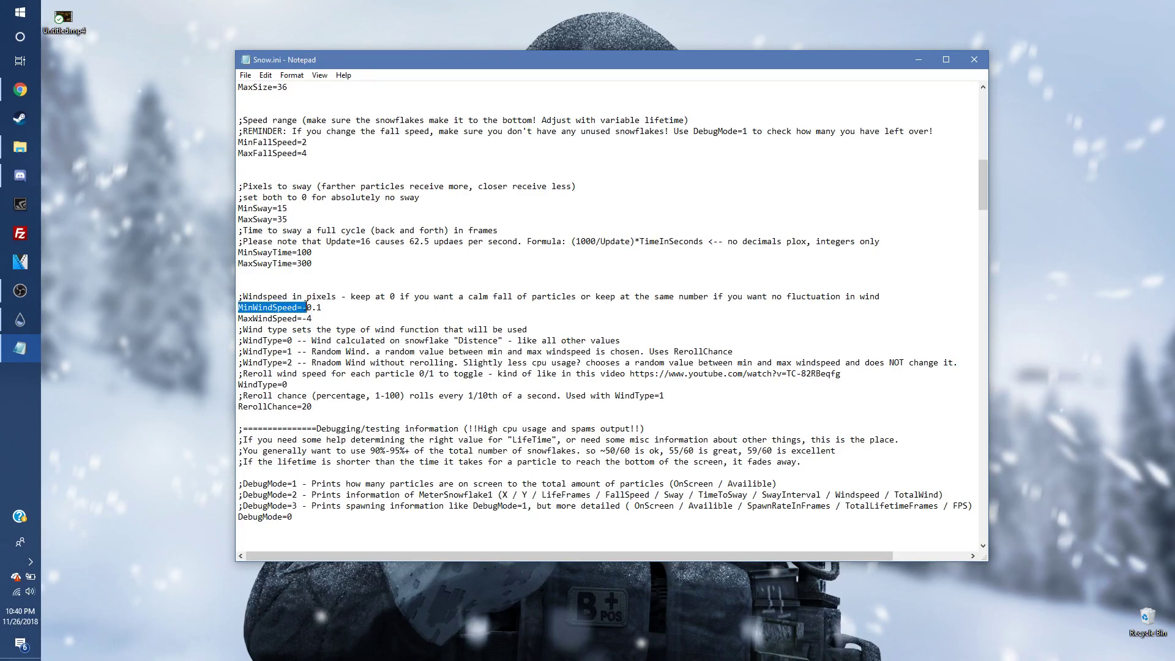
click(304, 307)
text(-)
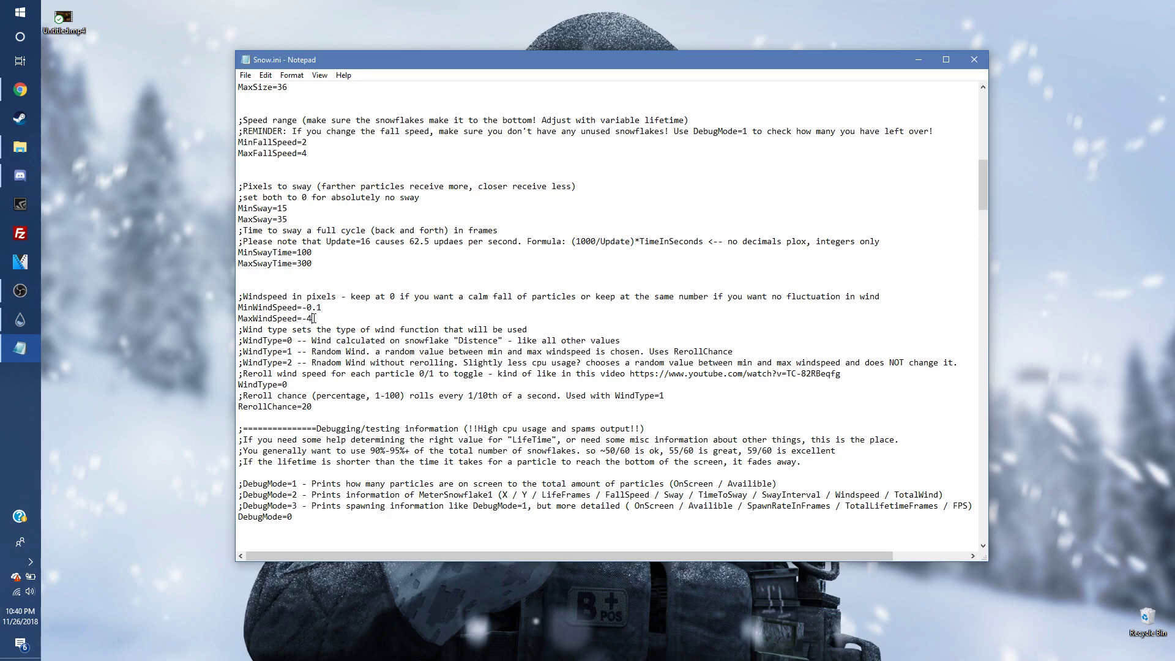
scroll(319, 319, down, 1)
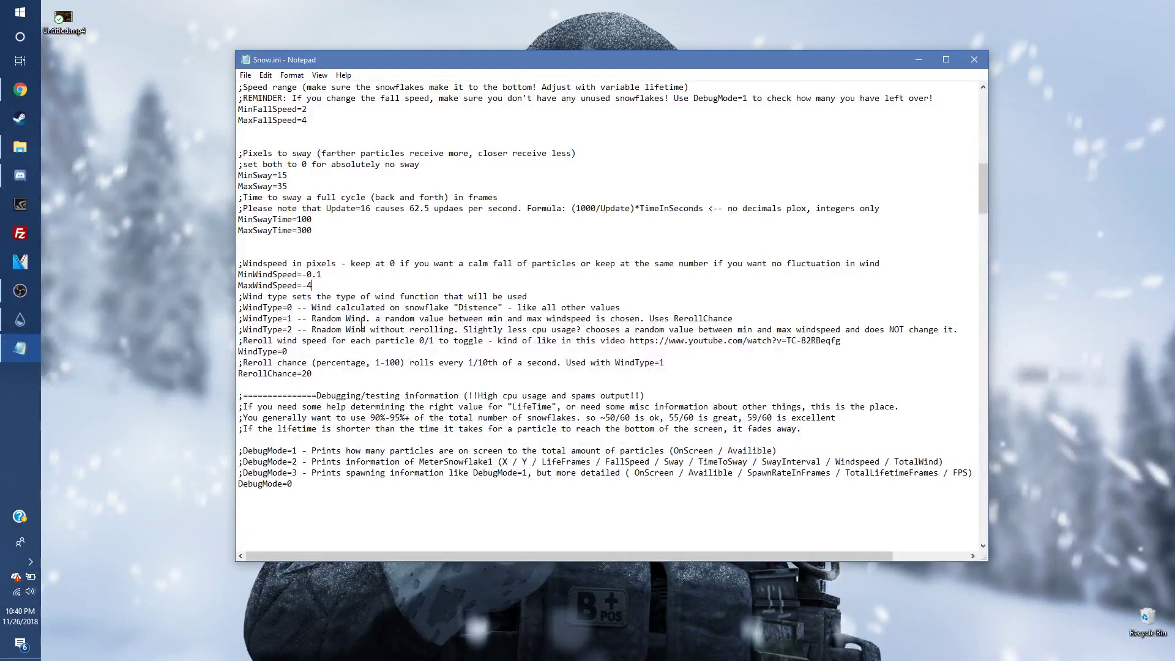
scroll(395, 318, down, 1)
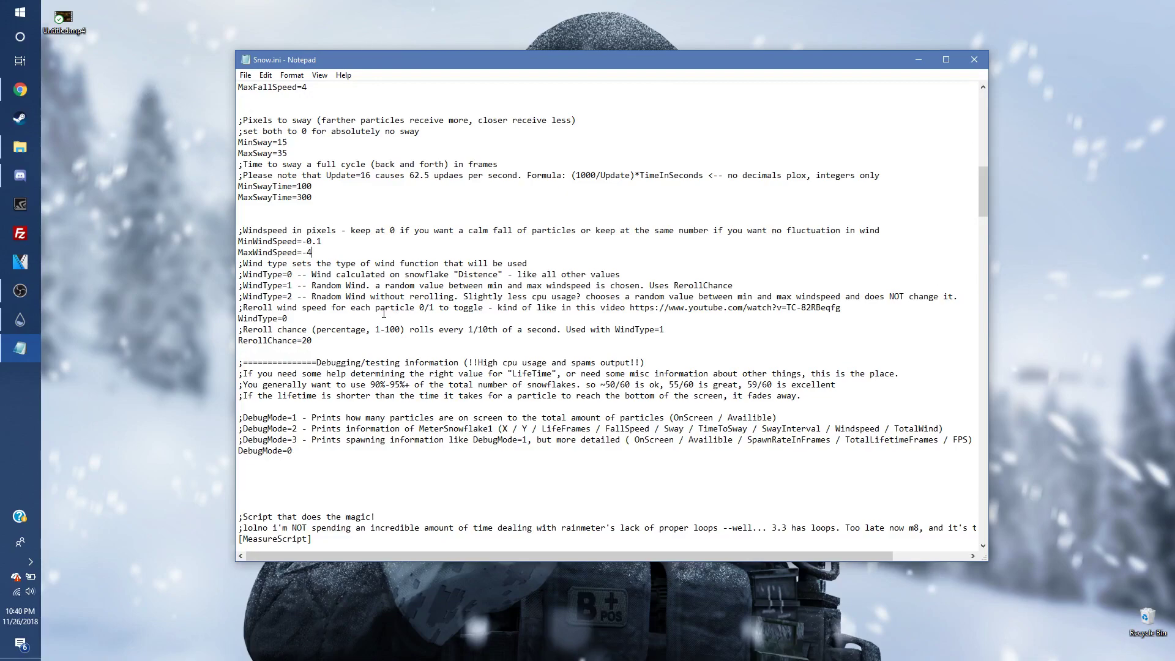
scroll(383, 313, down, 1)
scroll(383, 313, down, 2)
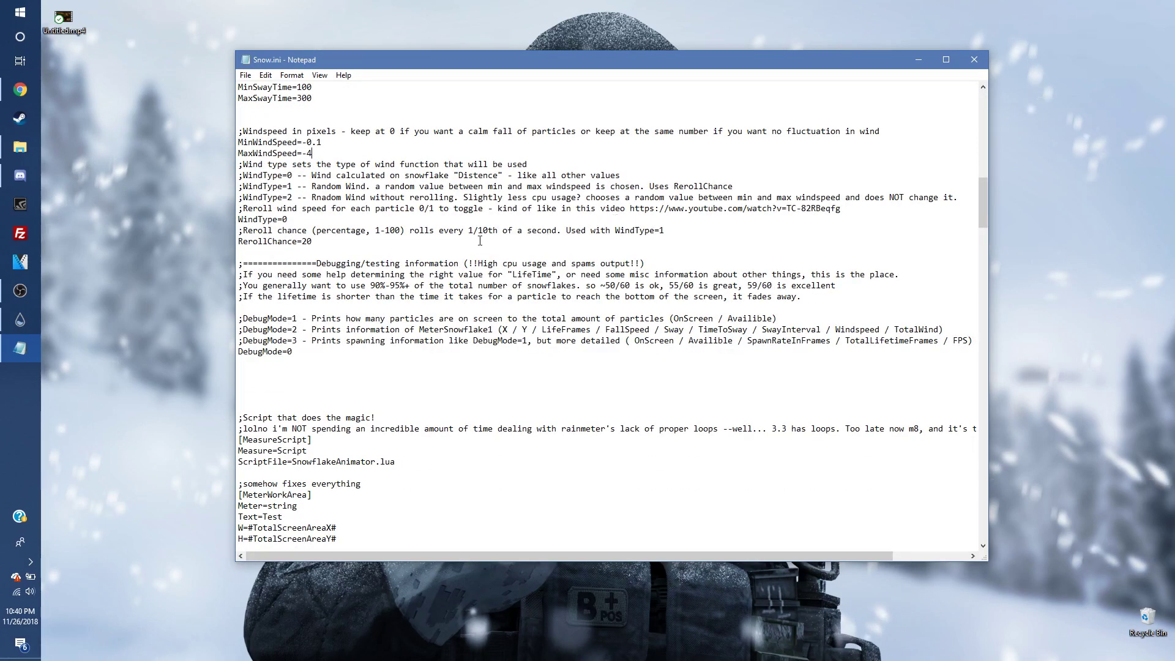
scroll(359, 250, down, 1)
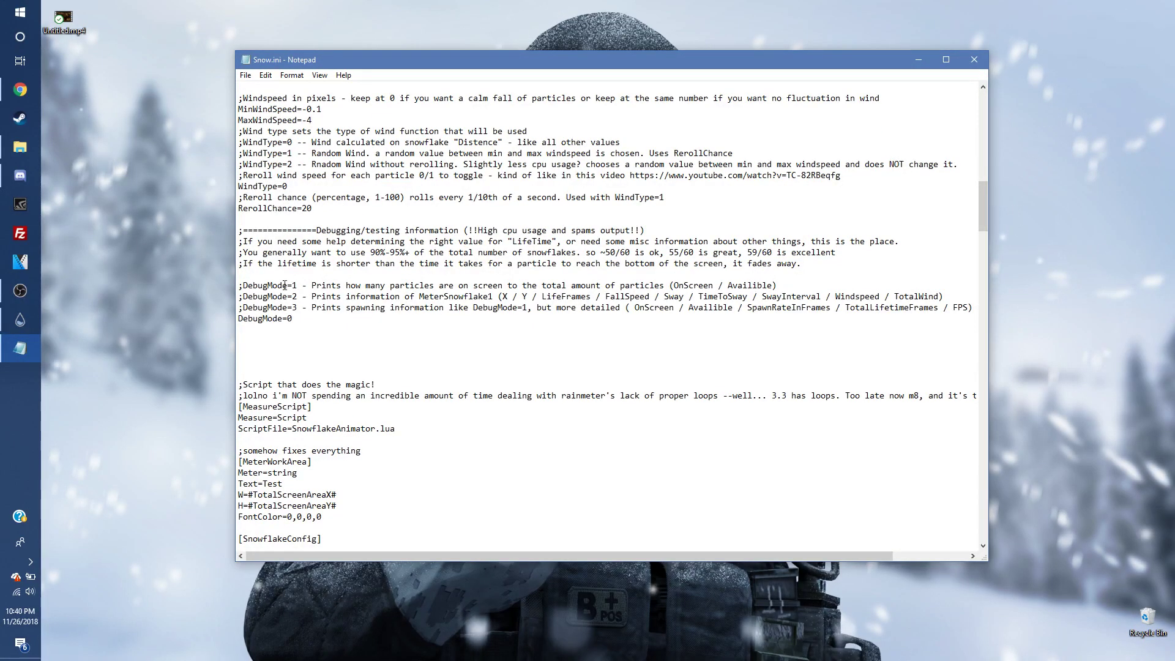
scroll(294, 311, down, 3)
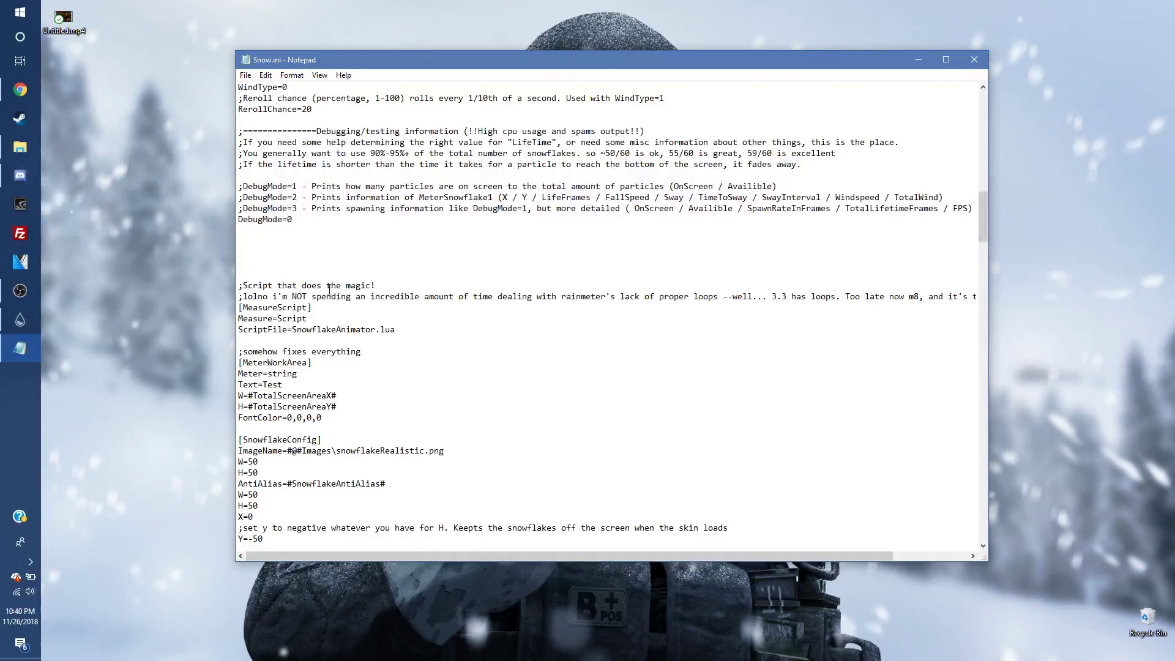
scroll(329, 288, down, 1)
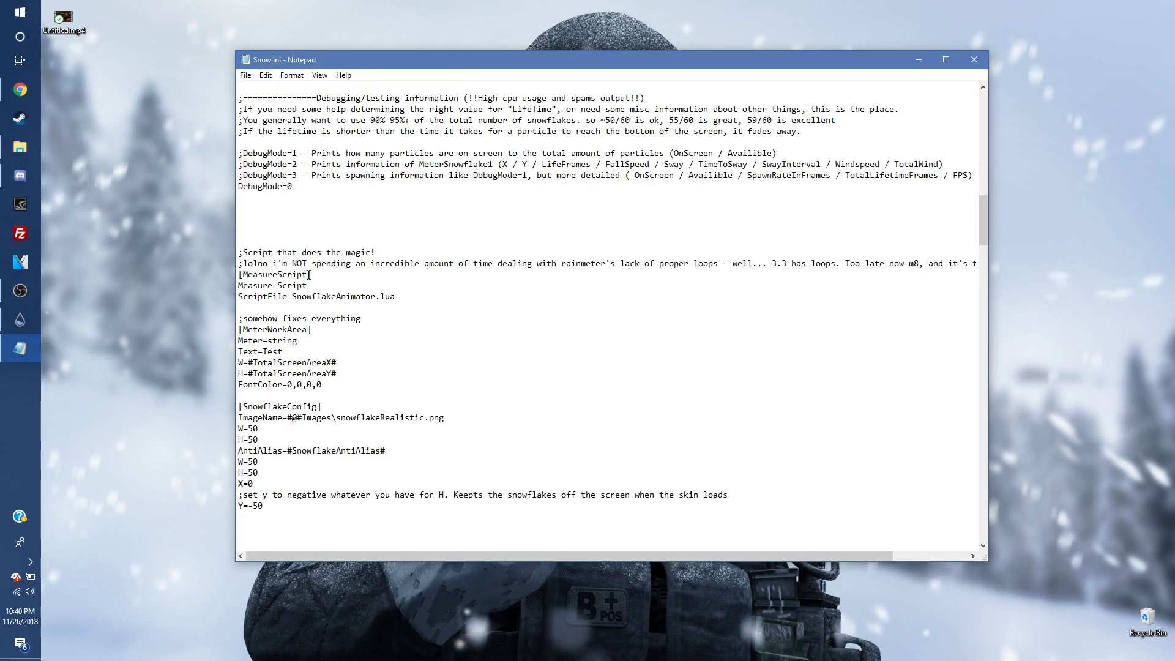
scroll(310, 274, down, 3)
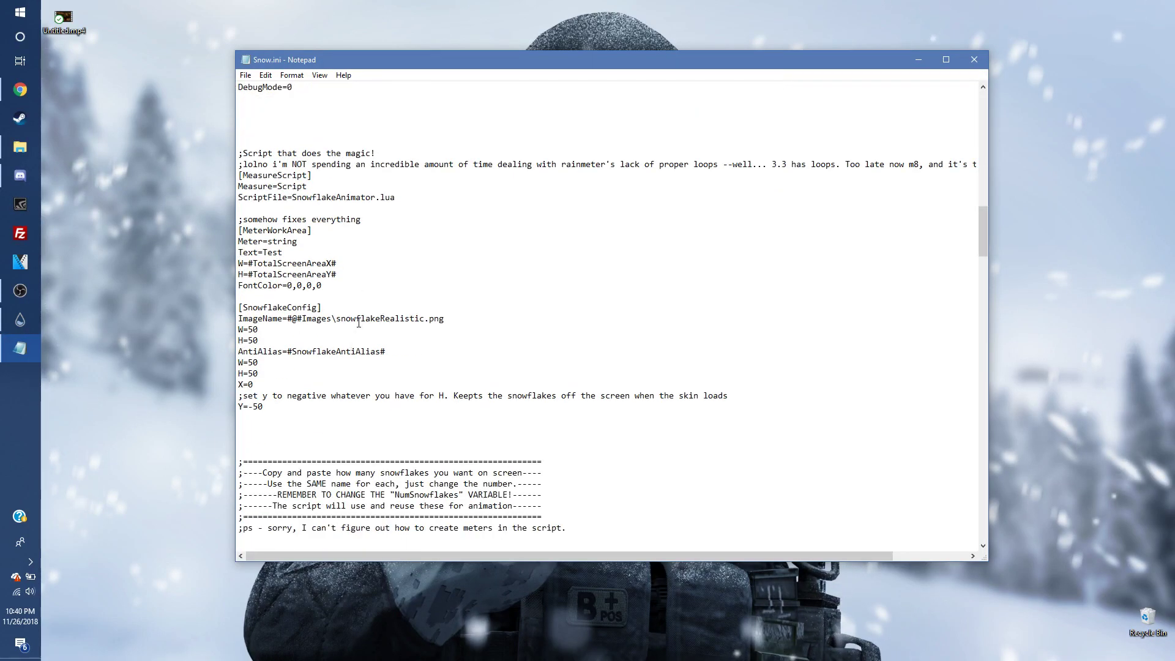
scroll(354, 327, down, 1)
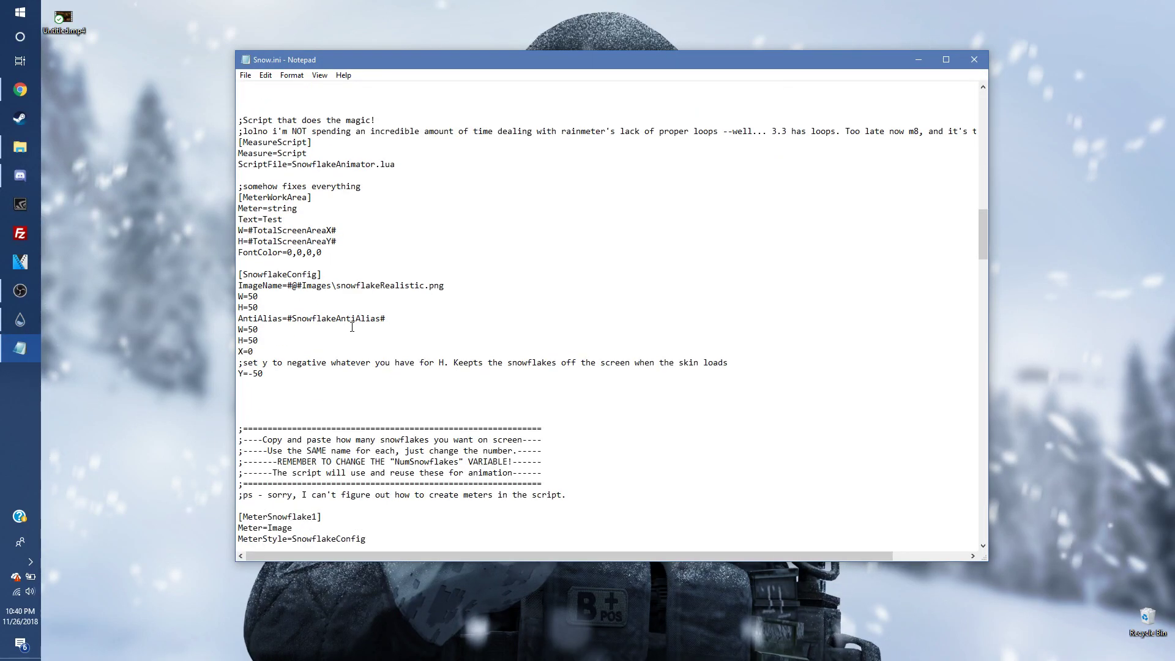
click(278, 297)
scroll(298, 310, down, 1)
scroll(294, 307, down, 2)
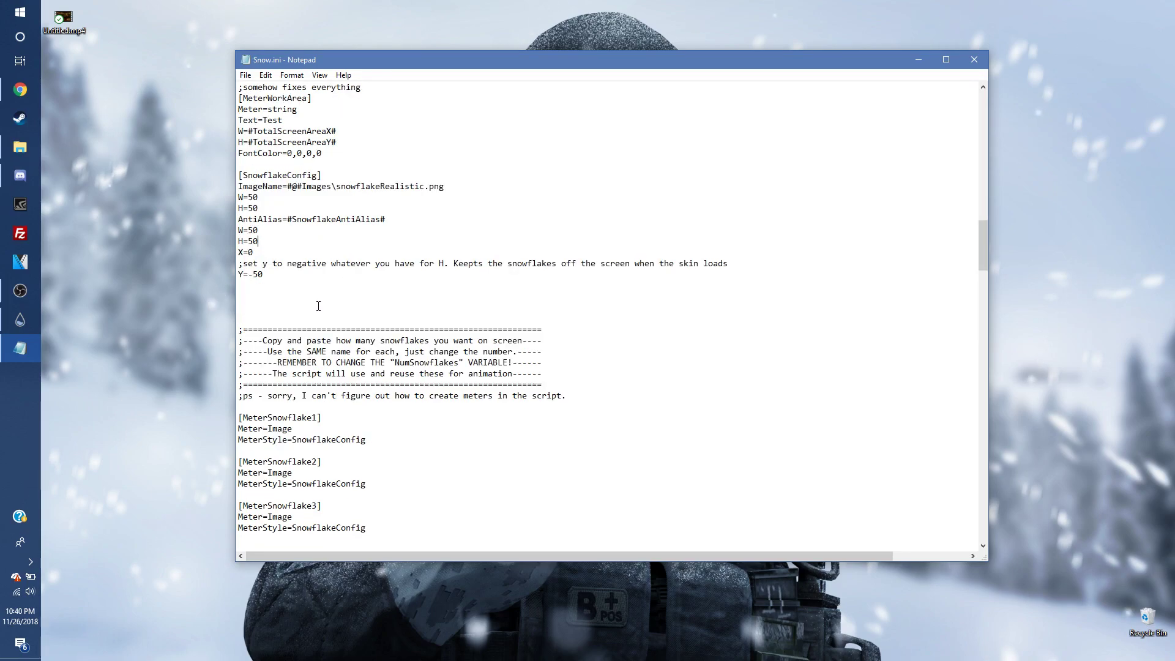
click(259, 241)
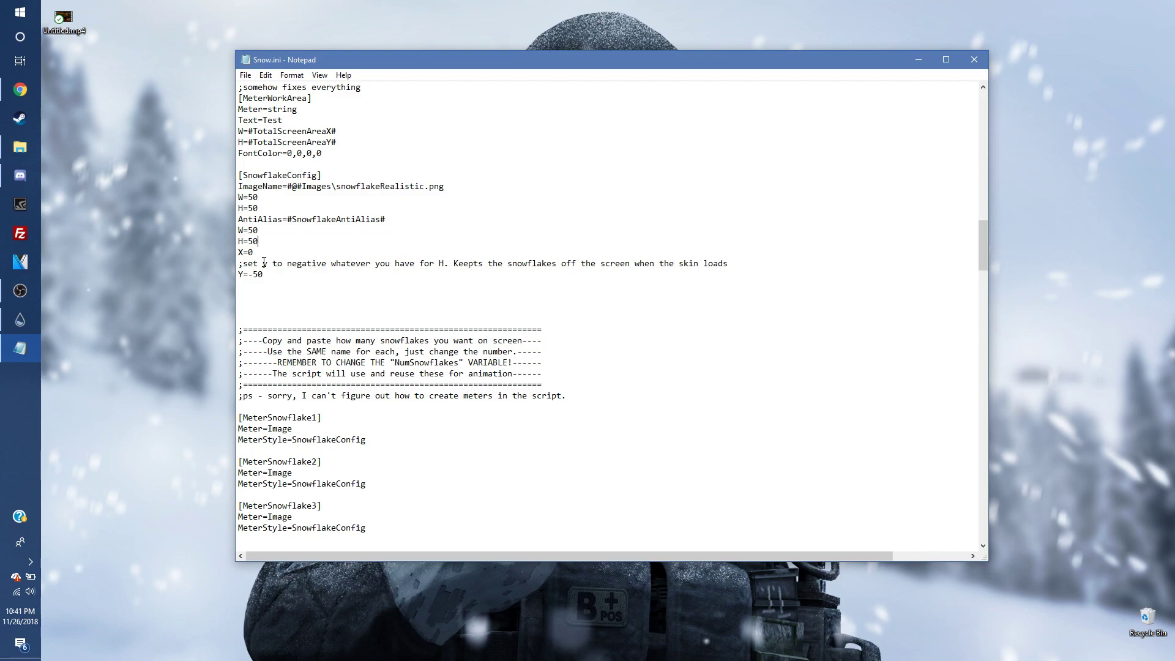
scroll(314, 254, down, 1)
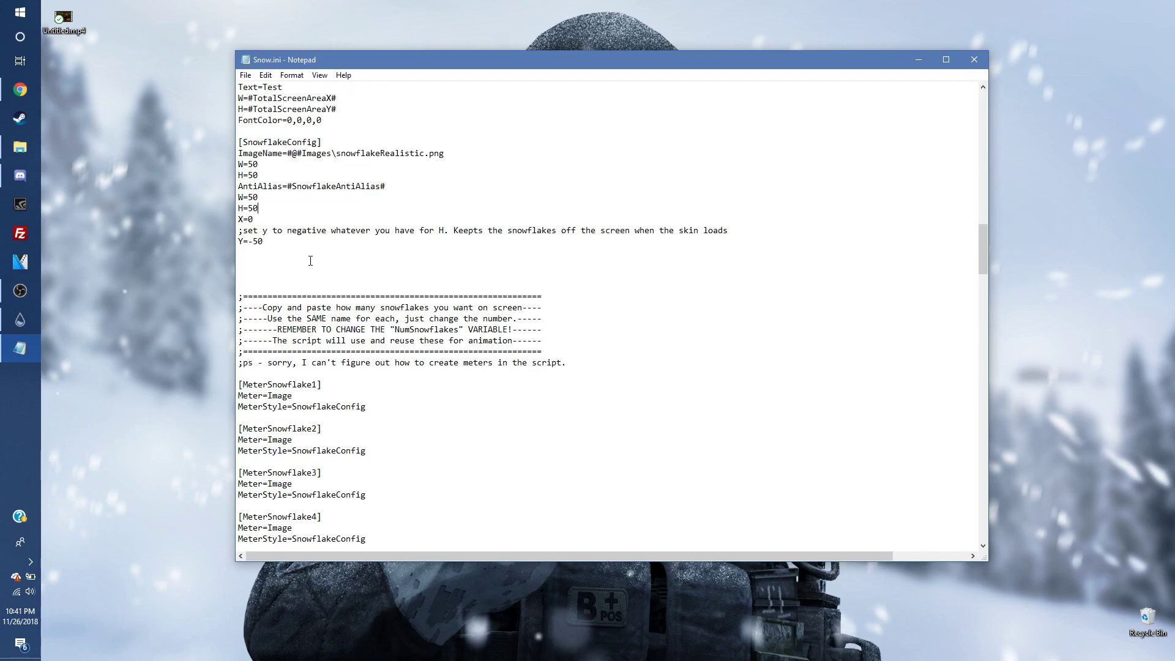
scroll(311, 260, down, 9)
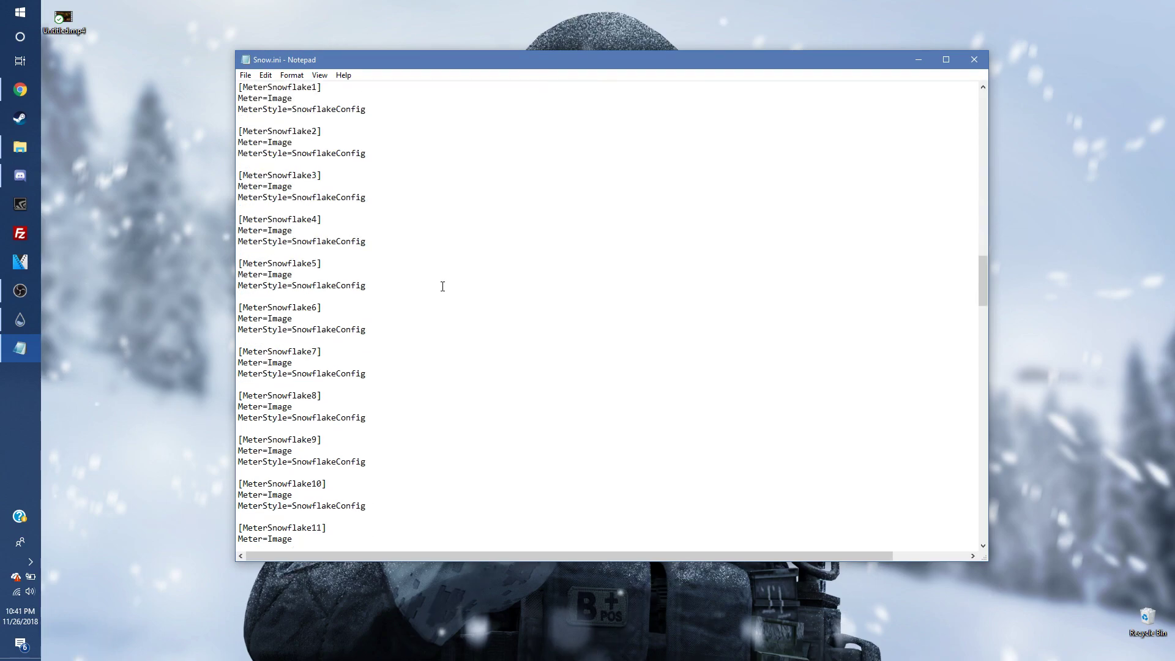
scroll(442, 286, up, 3)
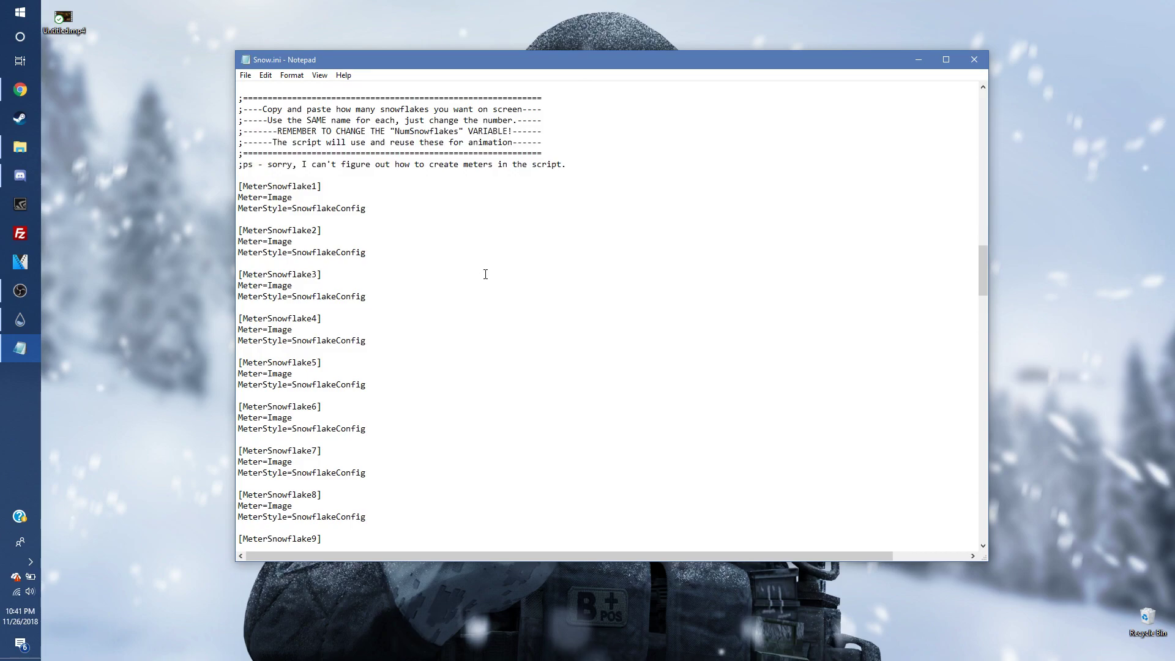
scroll(514, 254, down, 20)
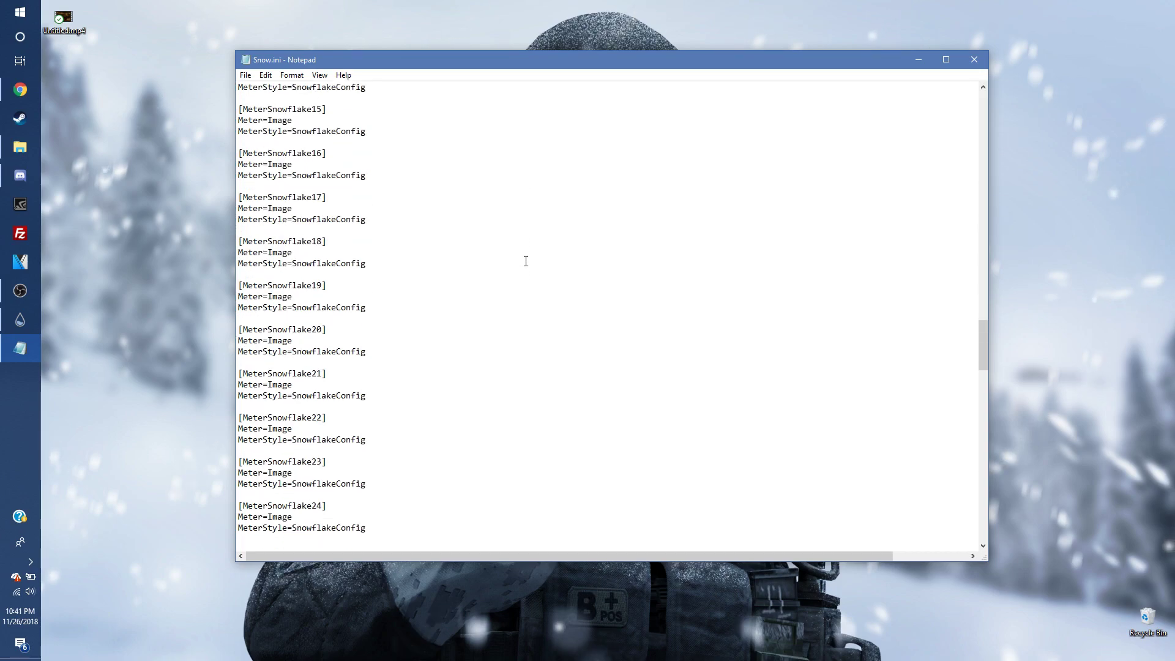
scroll(531, 261, down, 20)
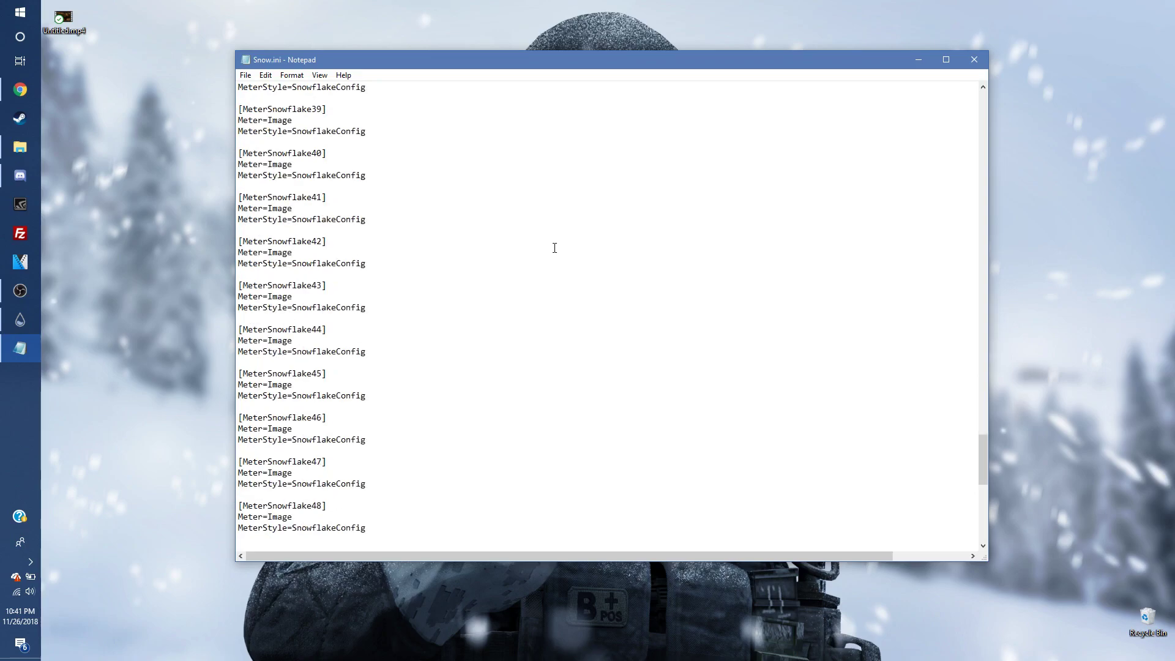
scroll(535, 361, up, 1)
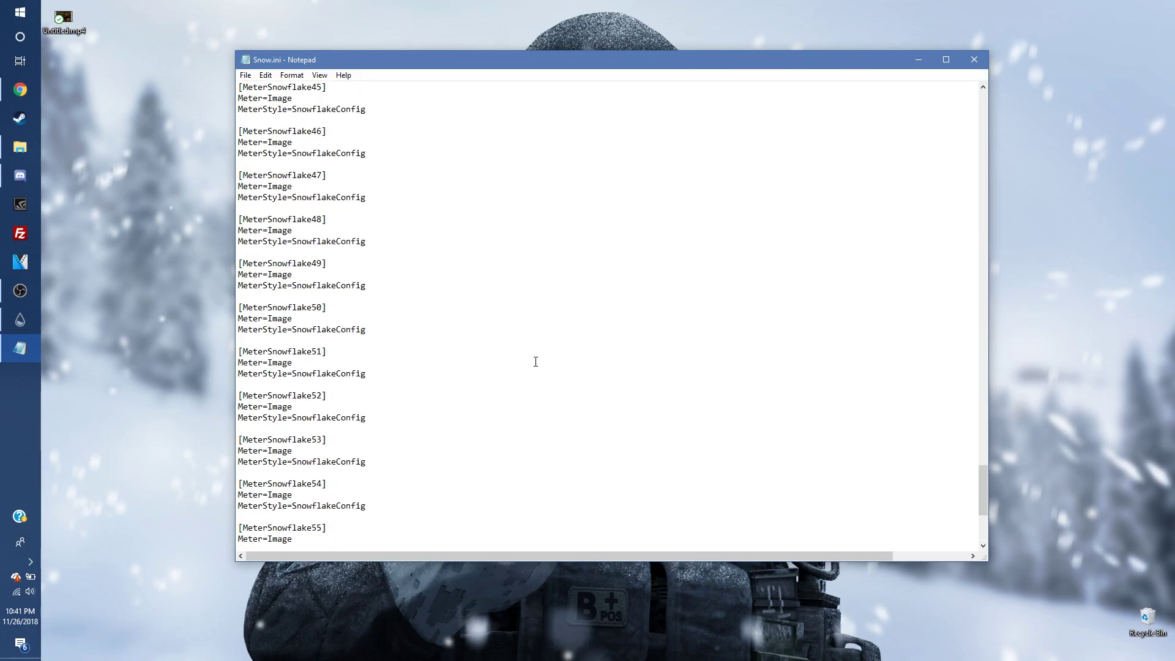
scroll(535, 361, up, 20)
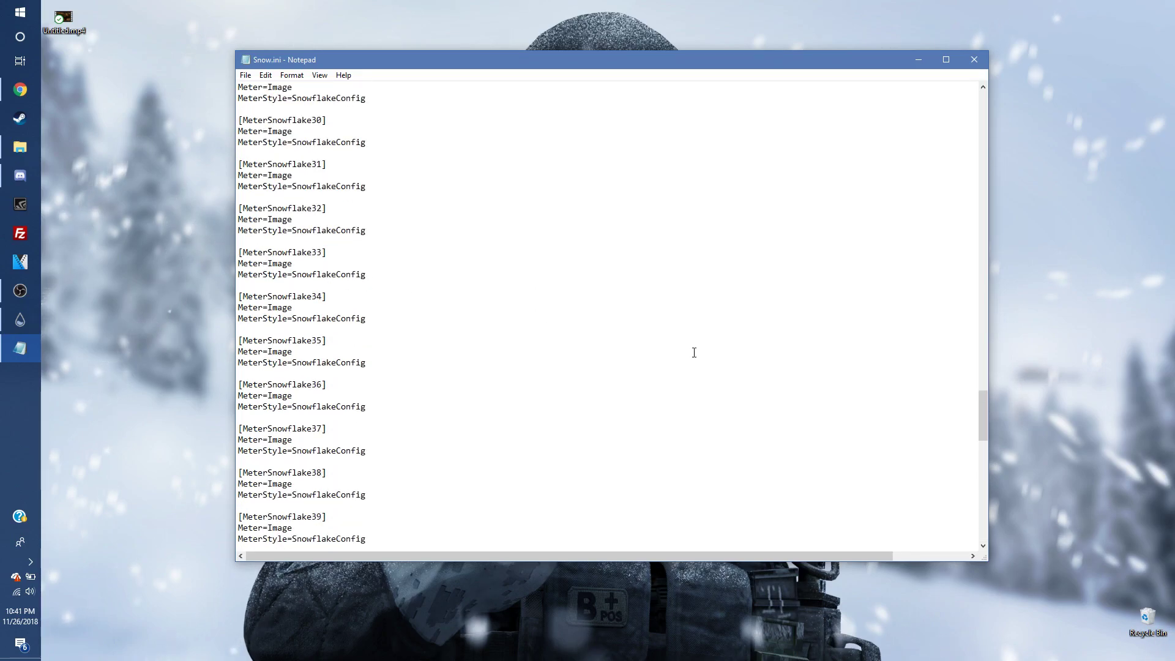
scroll(715, 353, up, 20)
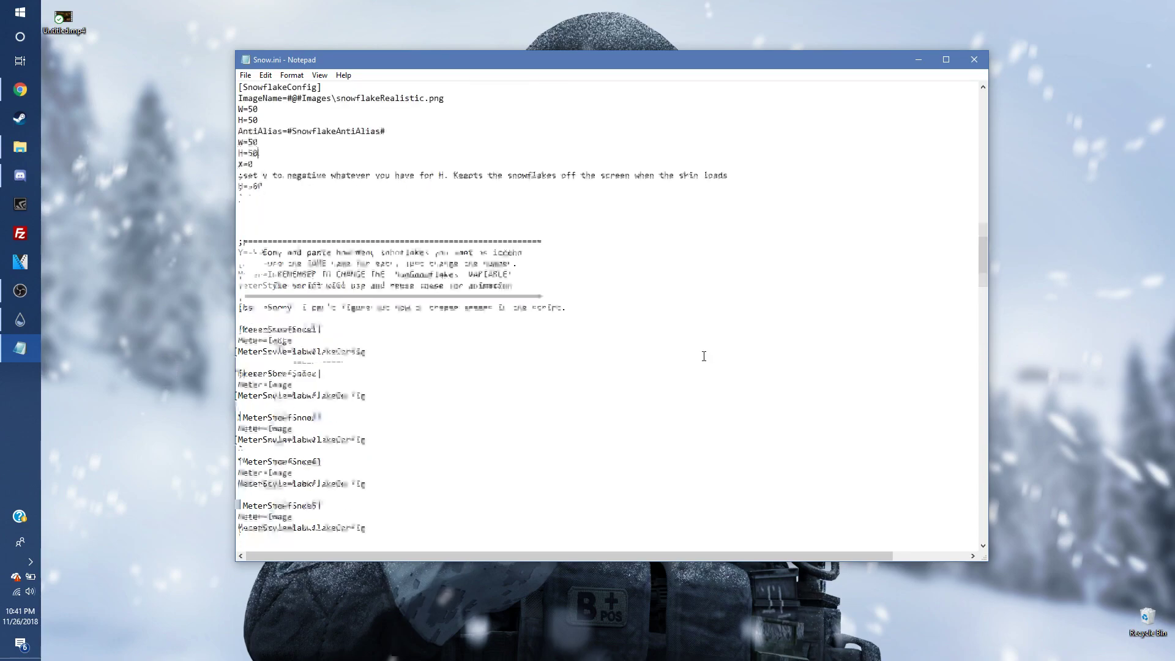
scroll(700, 357, up, 8)
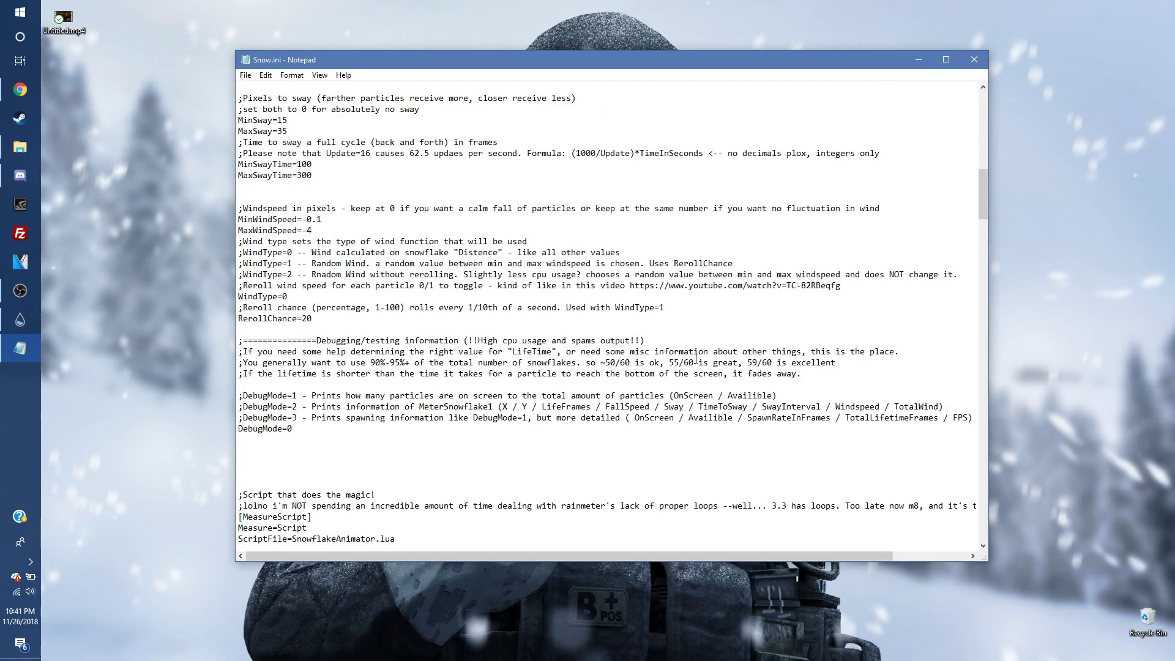
- Close Notepad's Snow.ini and the Manage Rainmeter window
click(986, 67)
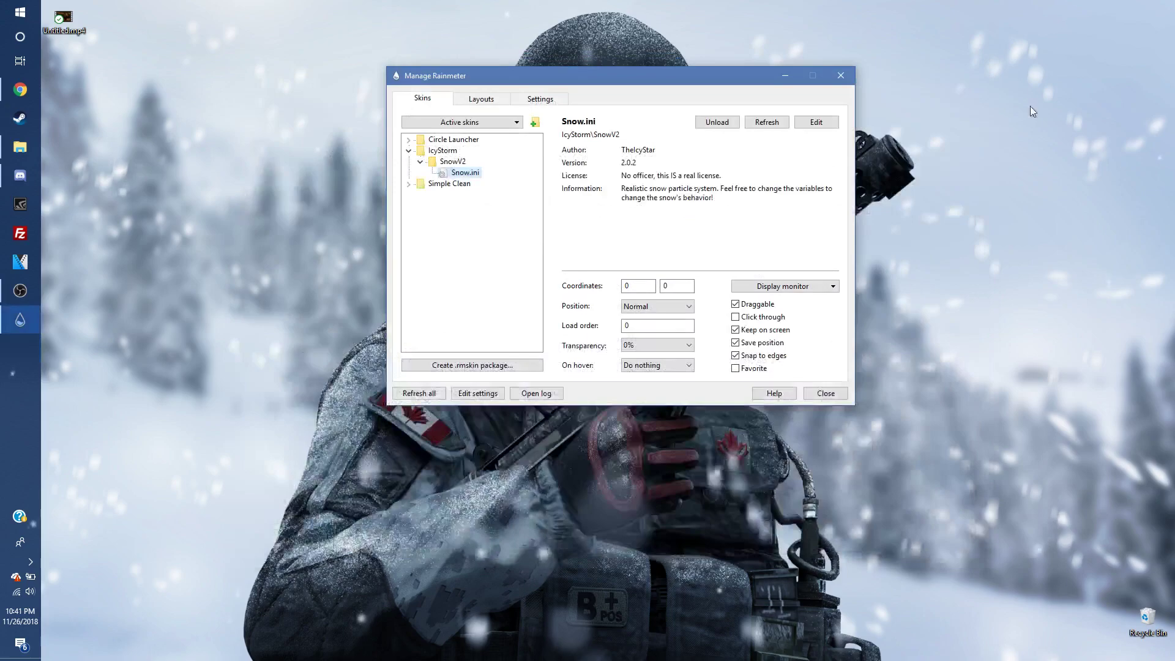
click(842, 78)
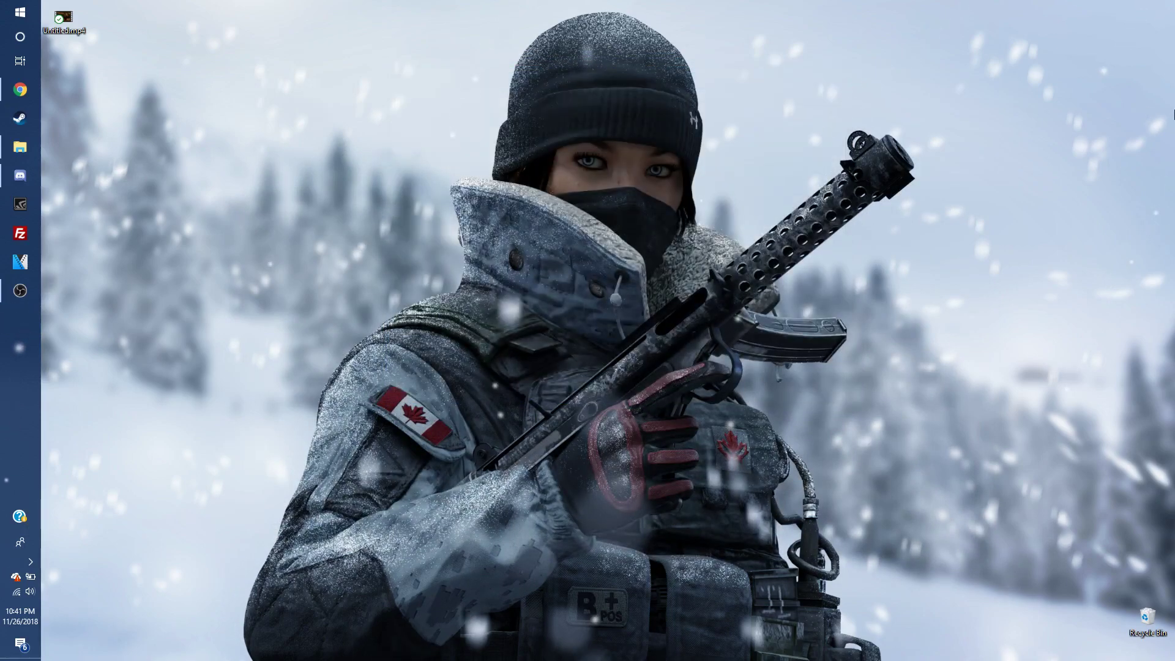